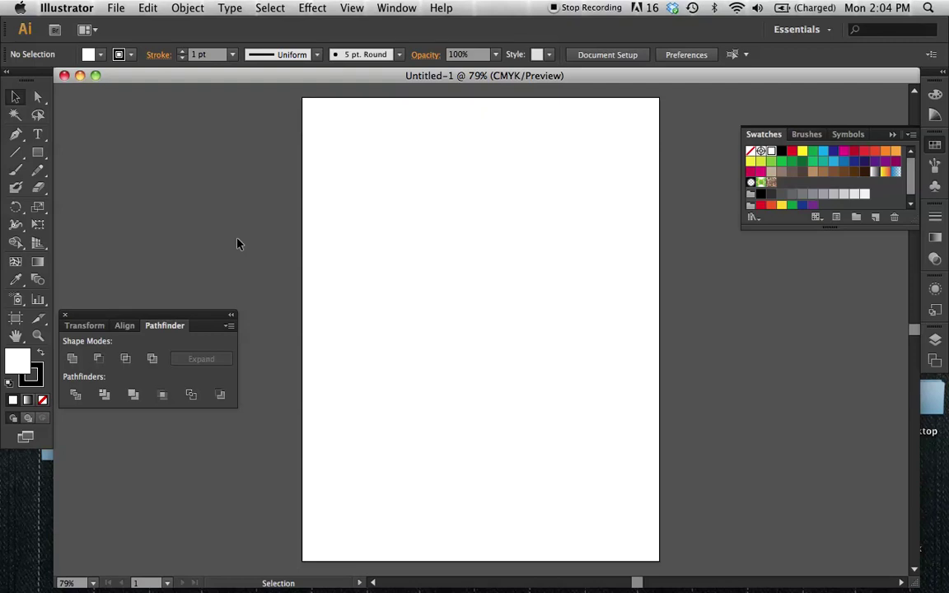
- Pick the Ellipse Tool from the Rectangle tool's flyout
left_click(43, 155)
left_click_drag(86, 169, 87, 188)
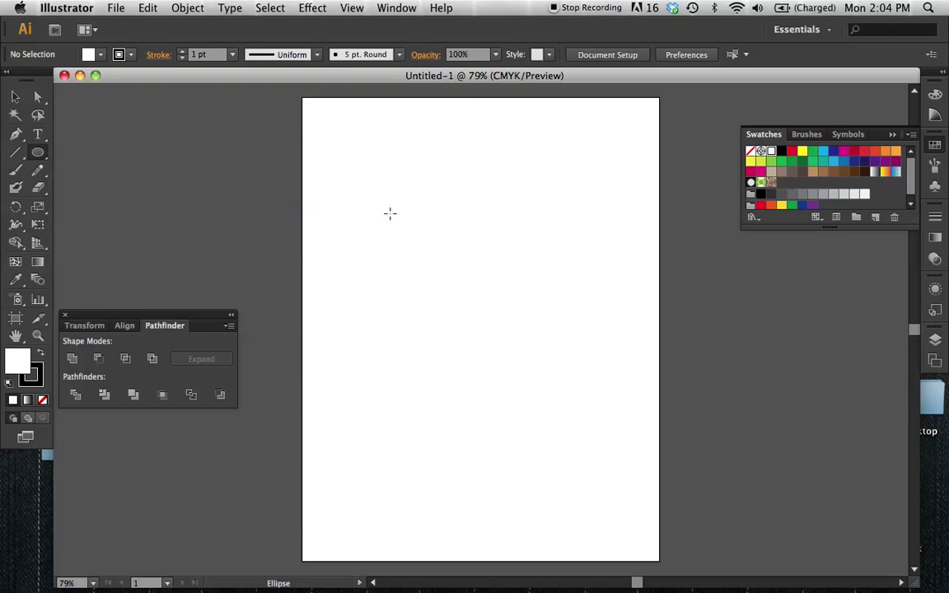
- Draw a small black circle near the top-left and place an overlapping copy to its right
left_click_drag(380, 219, 397, 198)
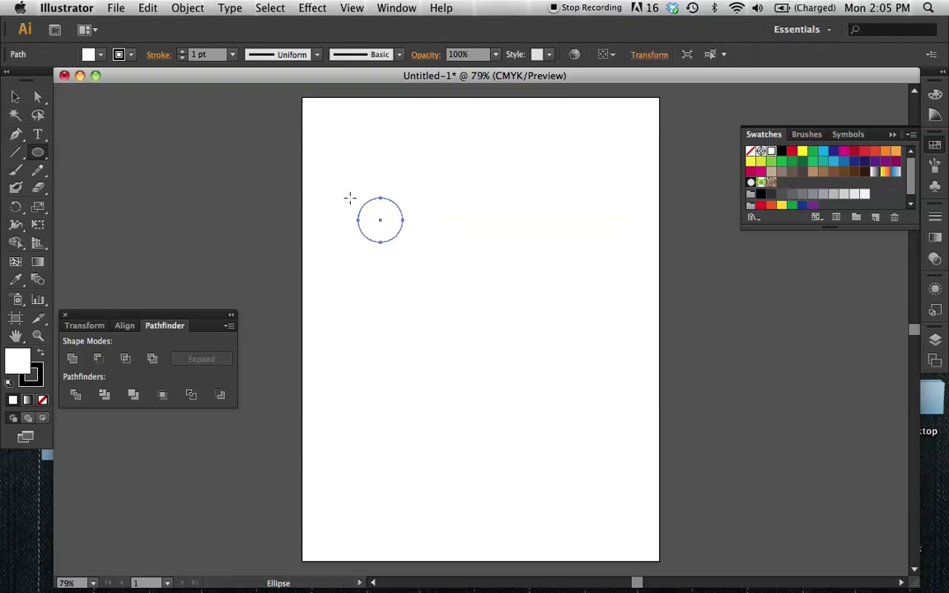
left_click(41, 354)
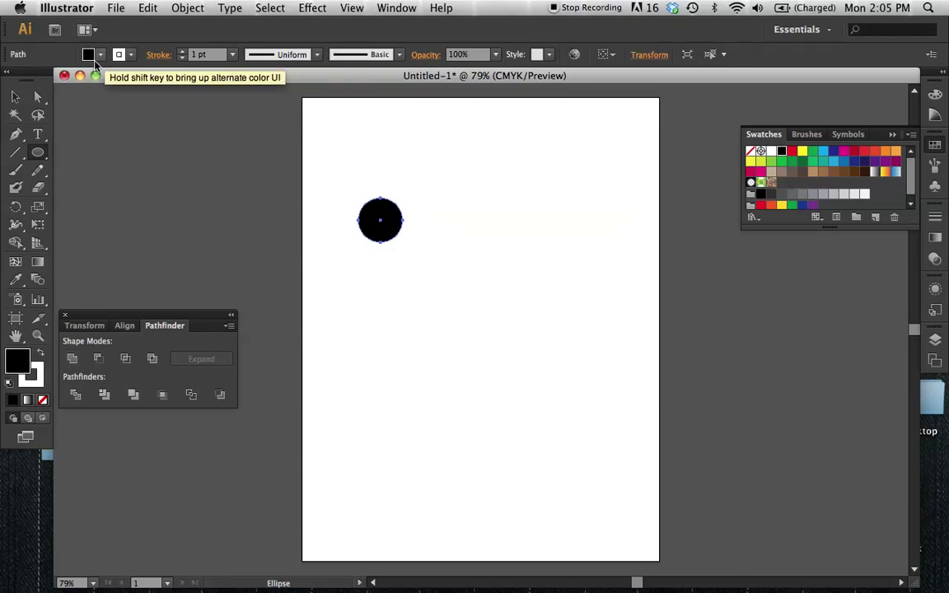
left_click(14, 96)
key("ctrl+c")
left_click(420, 227)
key("ctrl+v")
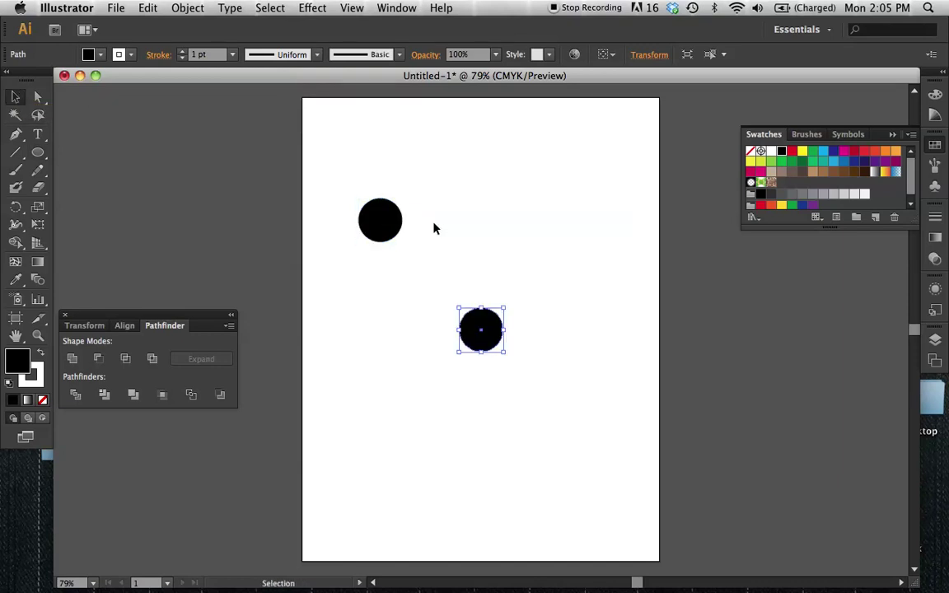
left_click_drag(494, 345, 413, 239)
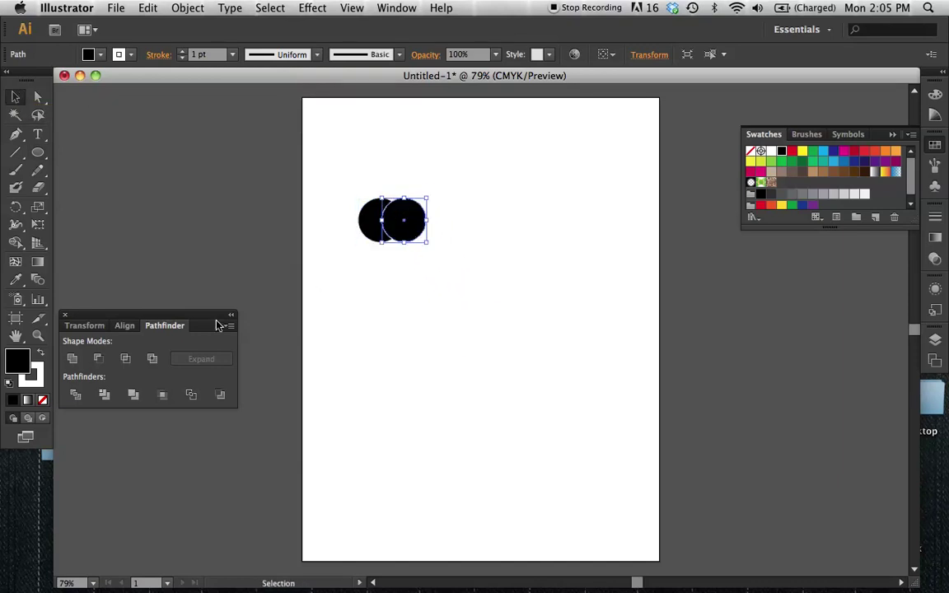
- Set both circles' strokes to None and vertically centre-align them
left_click(124, 326)
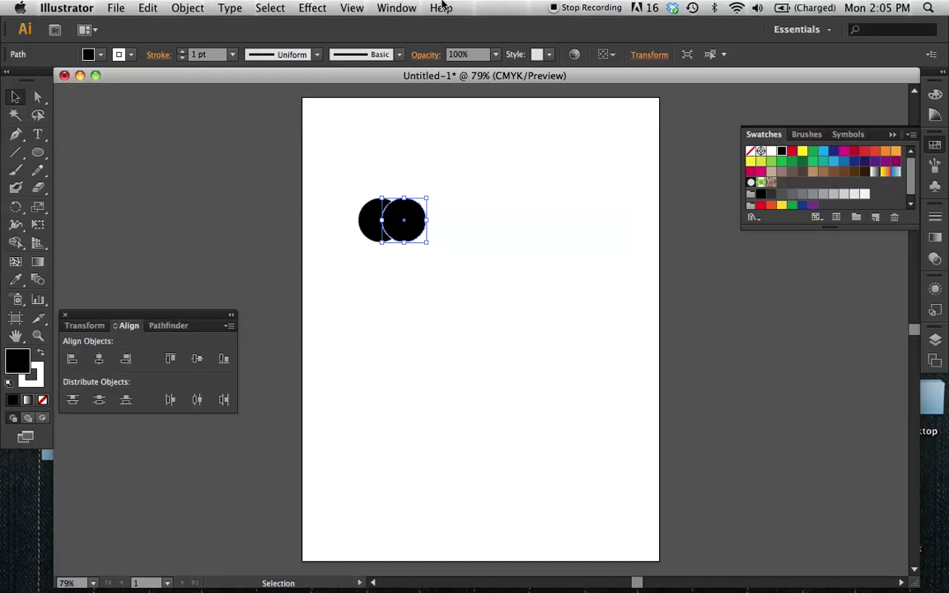
left_click(394, 10)
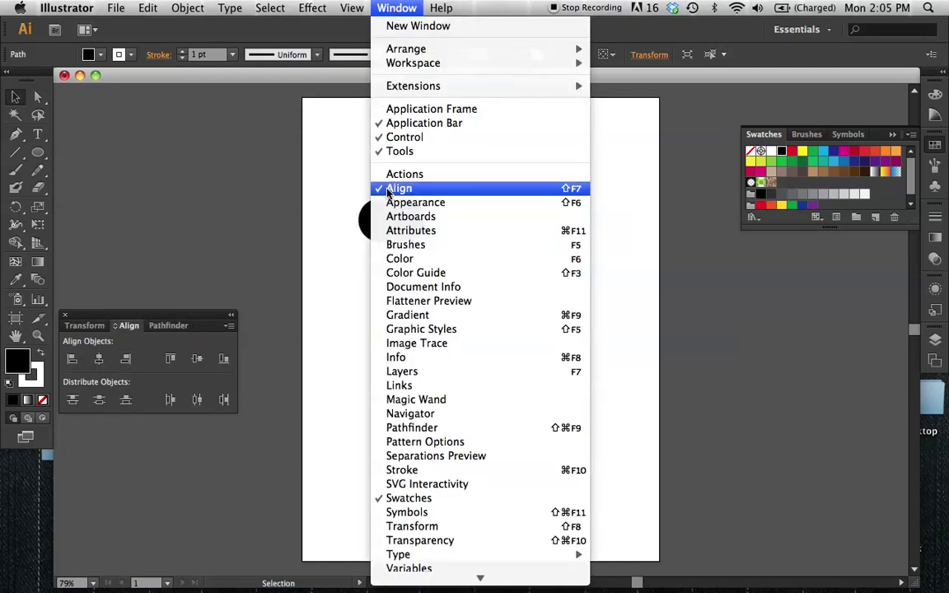
left_click(319, 207)
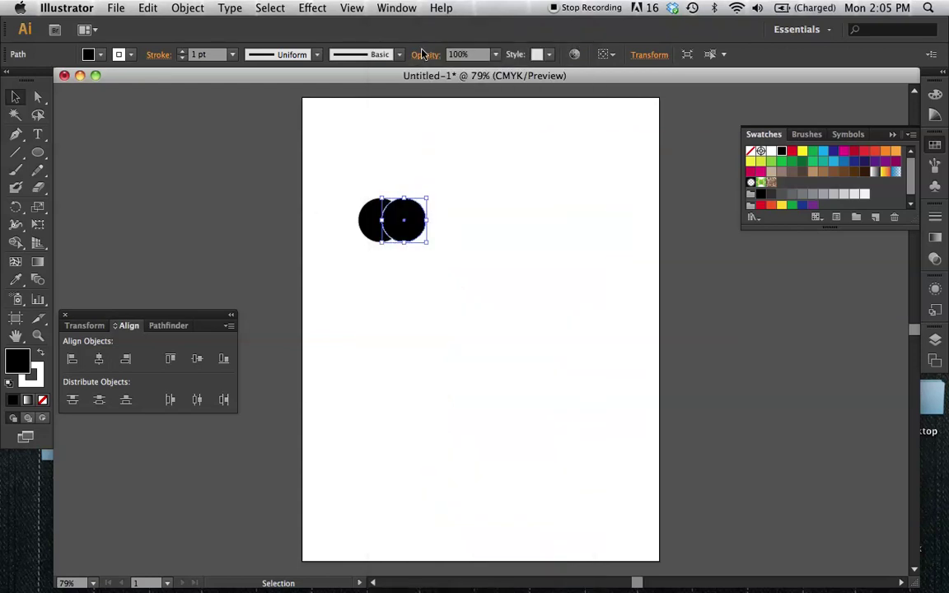
left_click(34, 373)
left_click(43, 400)
left_click(367, 215)
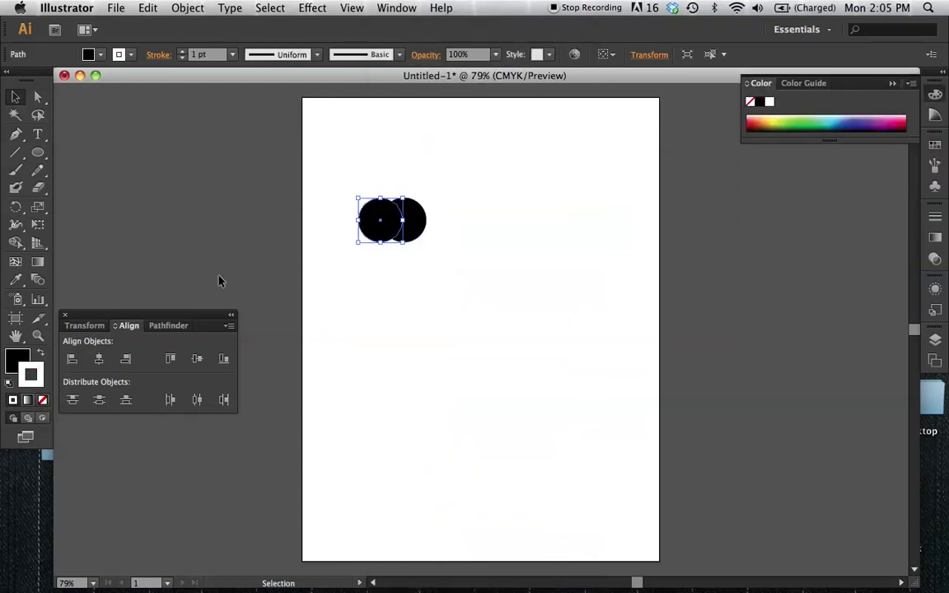
left_click(42, 401)
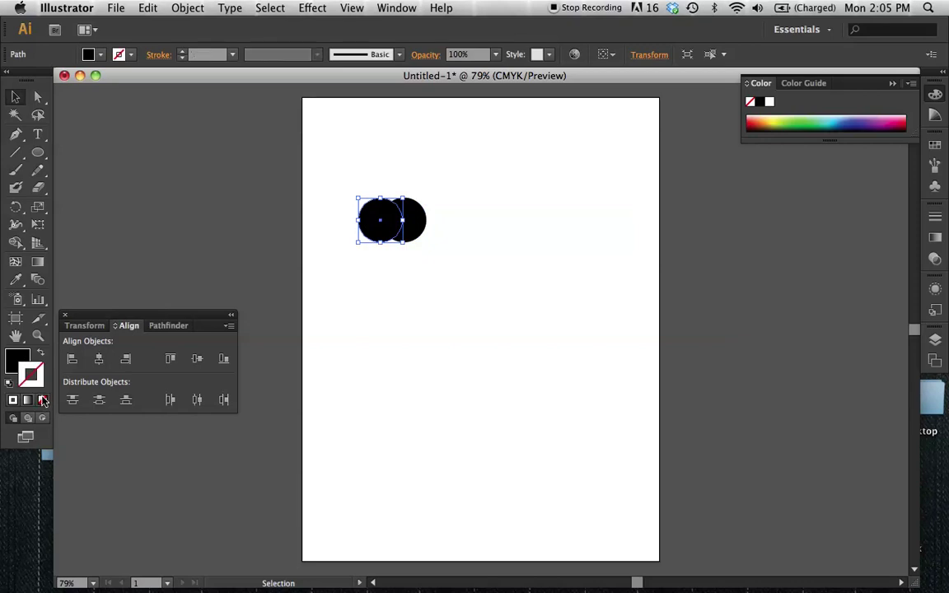
left_click(309, 140)
left_click_drag(327, 169, 475, 295)
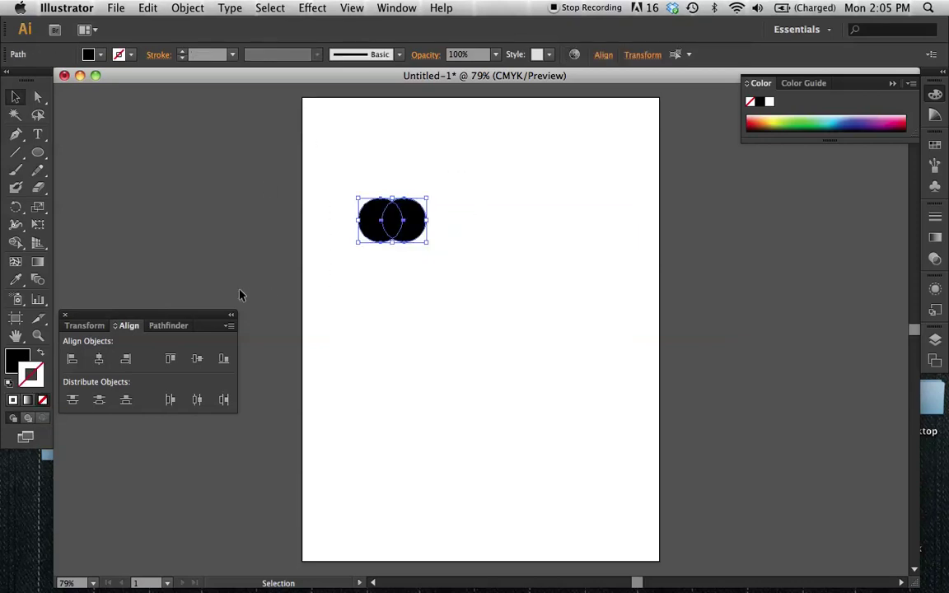
left_click(198, 360)
- Divide the overlapping circles with Pathfinder and ungroup the resulting pieces
left_click(165, 326)
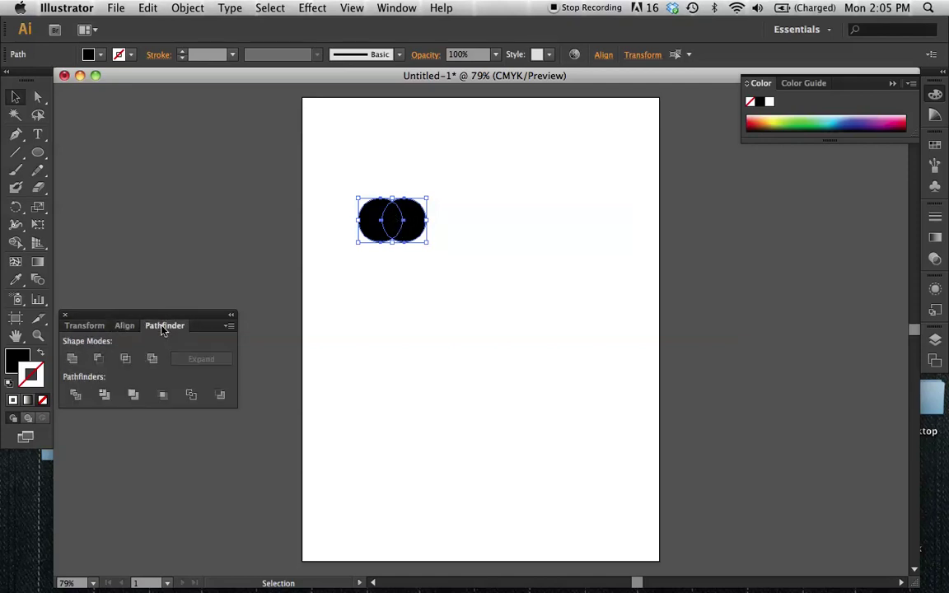
left_click(74, 397)
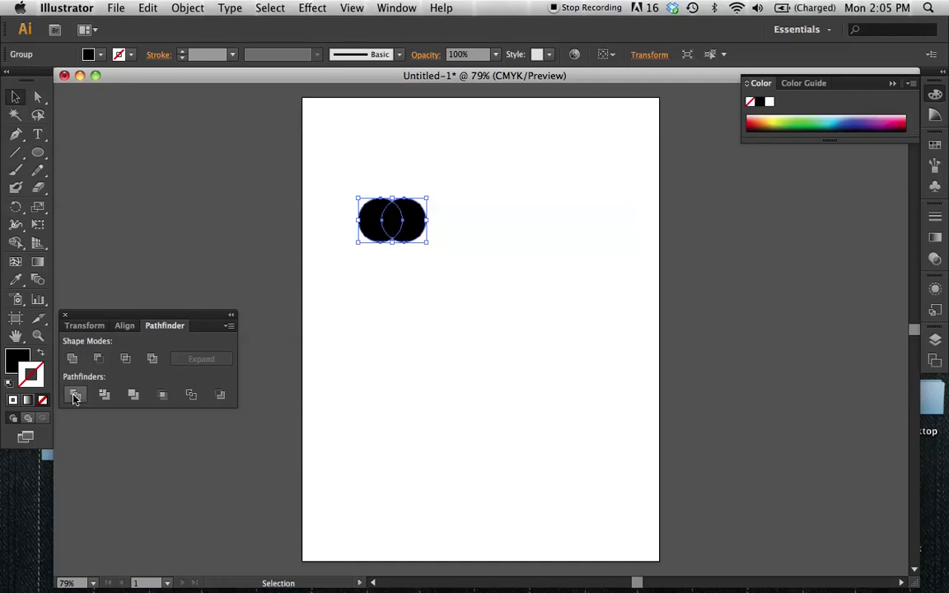
left_click(426, 282)
left_click(401, 210)
left_click_drag(401, 209, 412, 219)
left_click(437, 306)
left_click(426, 235)
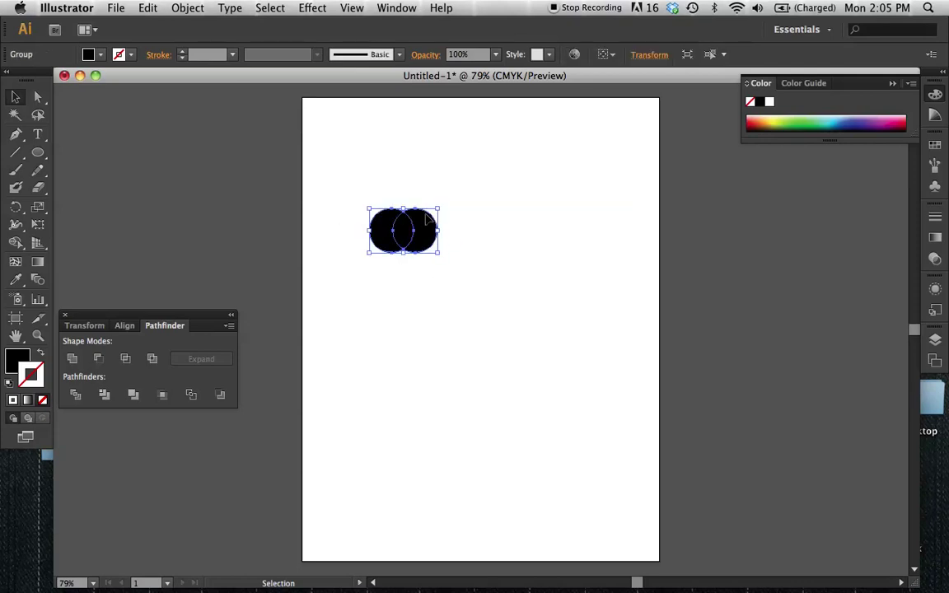
left_click(196, 6)
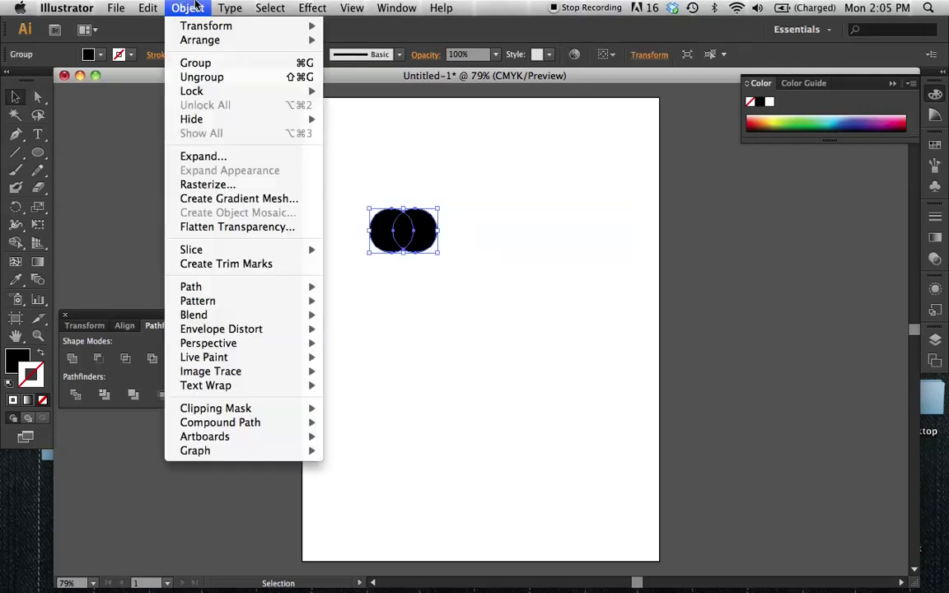
left_click(197, 77)
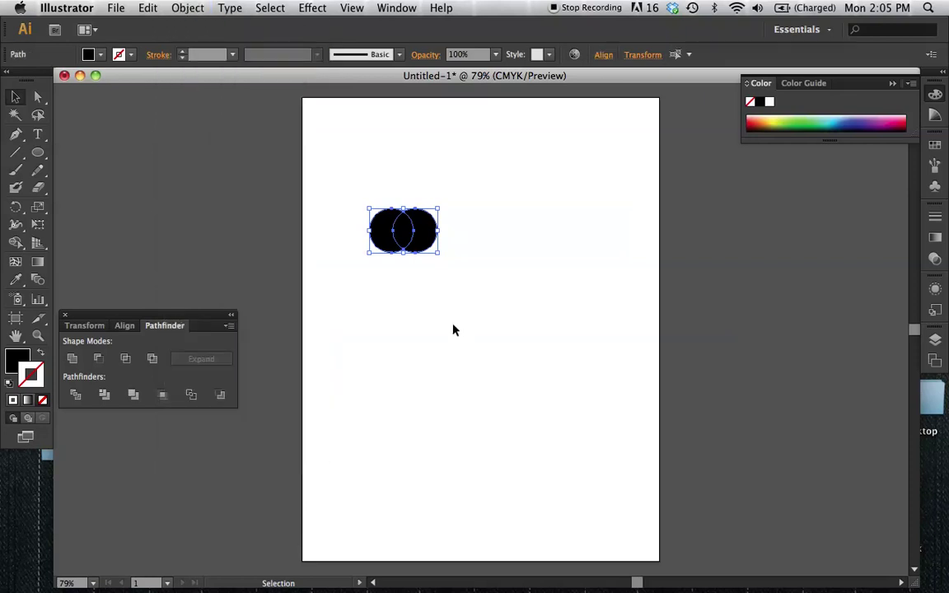
- Fill the lens-shaped middle piece with K=50 grey and remove its stroke
left_click(935, 146)
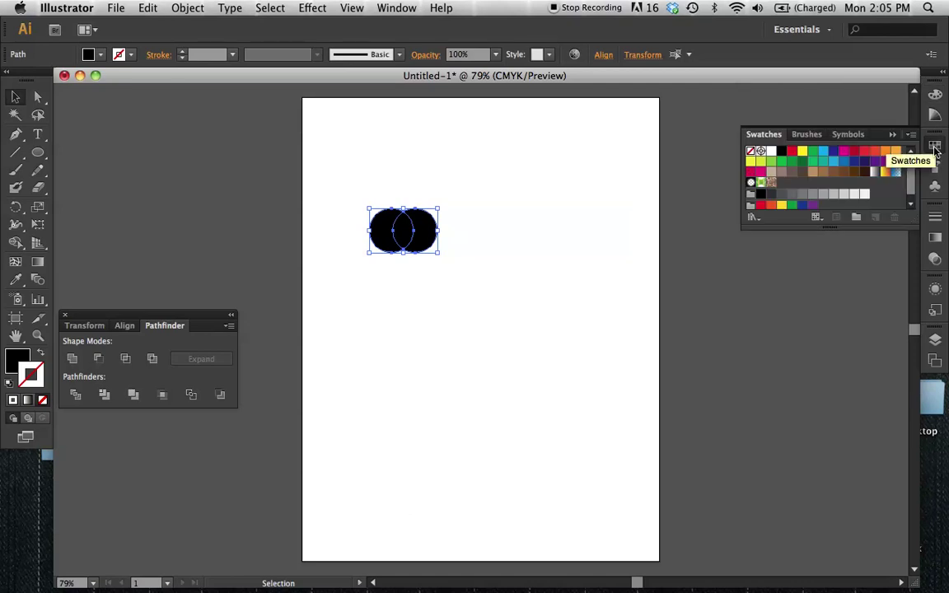
left_click(361, 239)
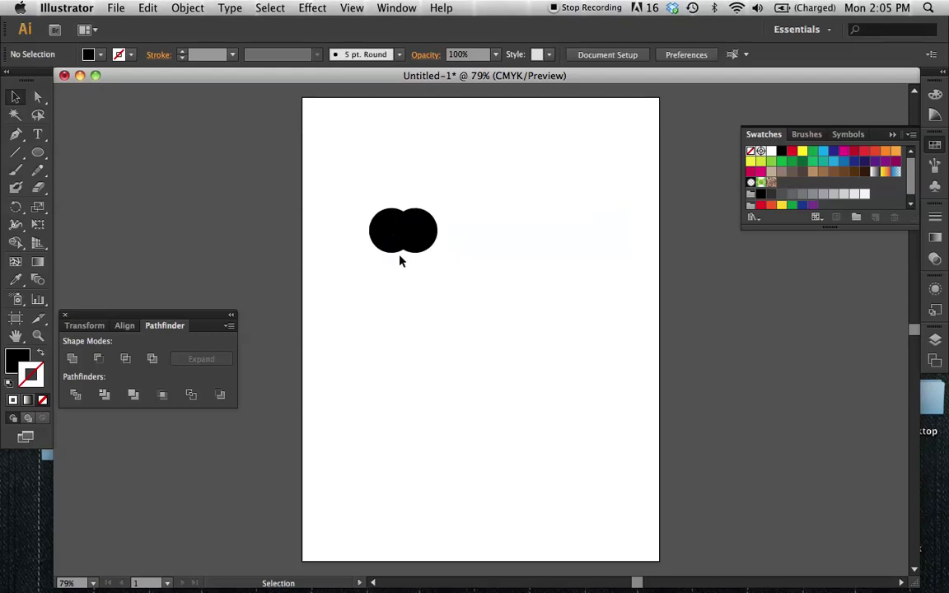
left_click(402, 231)
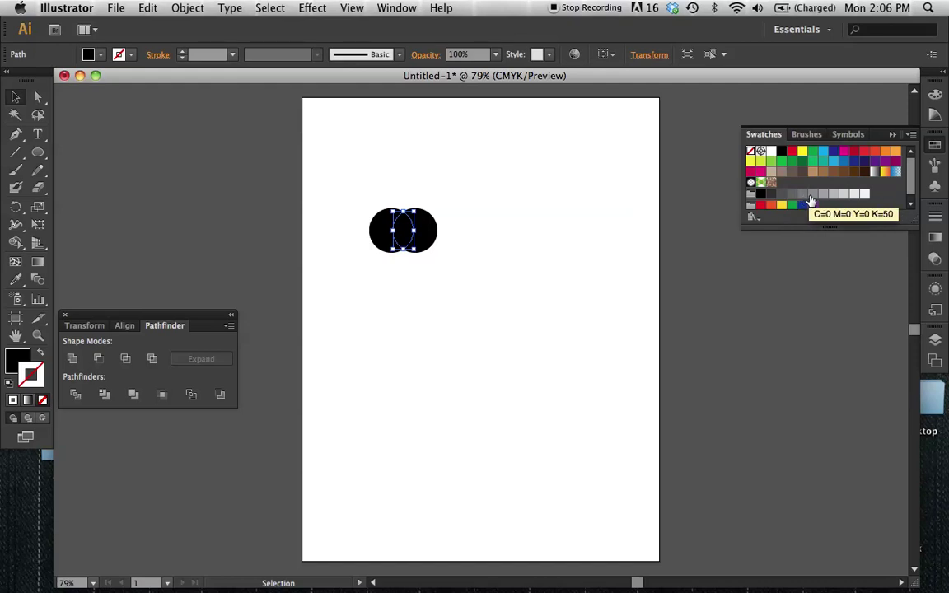
left_click(811, 196)
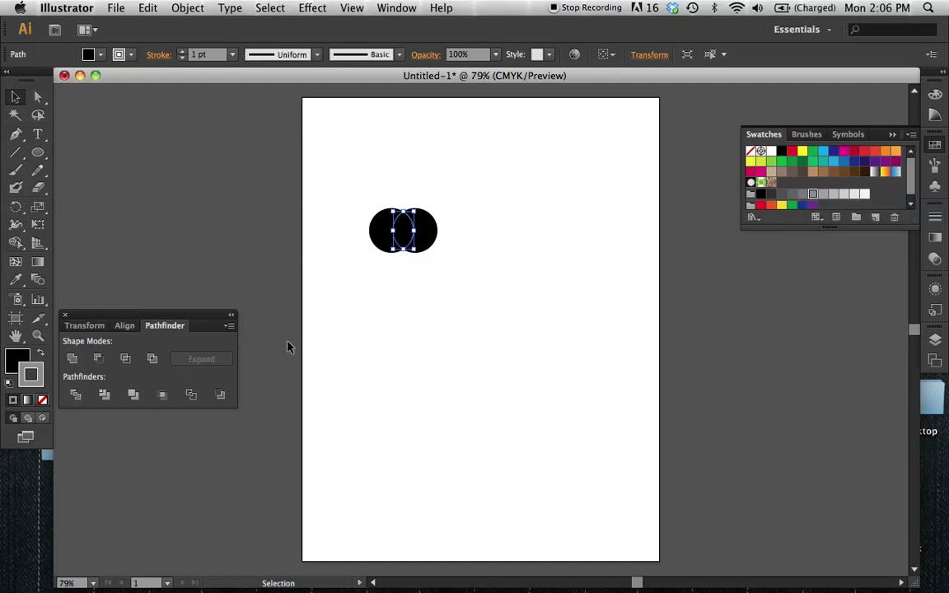
left_click(40, 354)
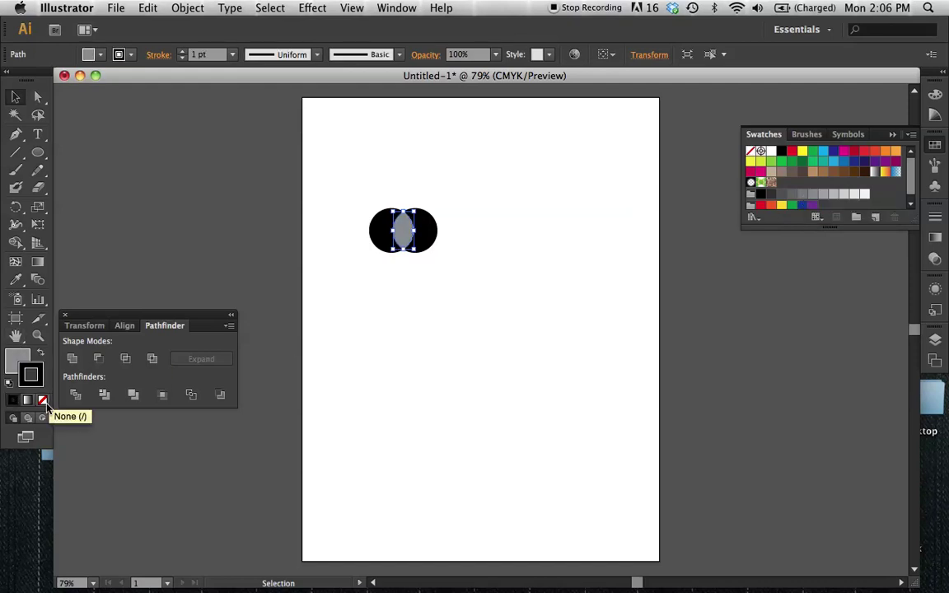
left_click(43, 401)
left_click(426, 322)
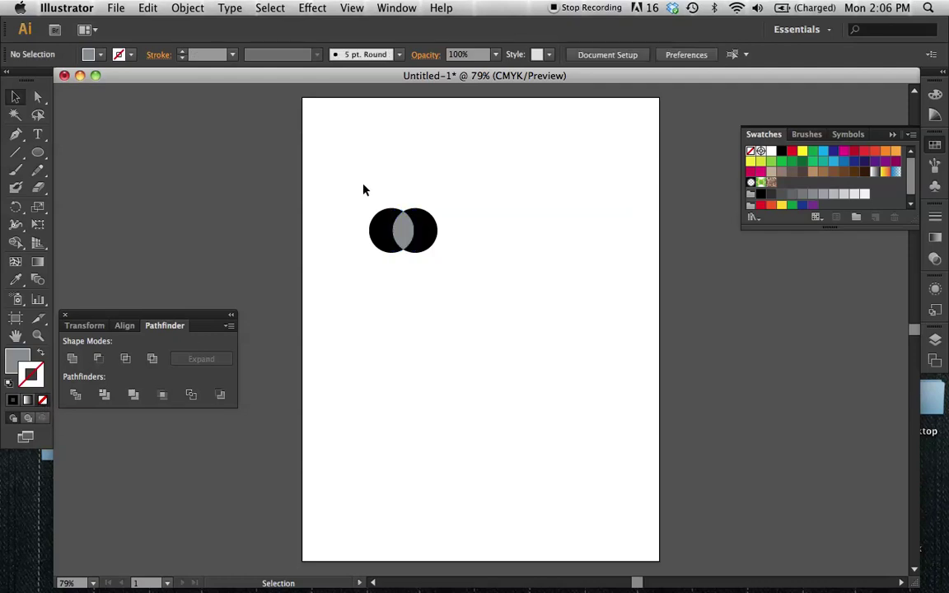
- Drag the circle artwork into Swatches as a pattern, then fill a tall rectangle with New Pattern Swatch 1
left_click_drag(363, 201, 497, 295)
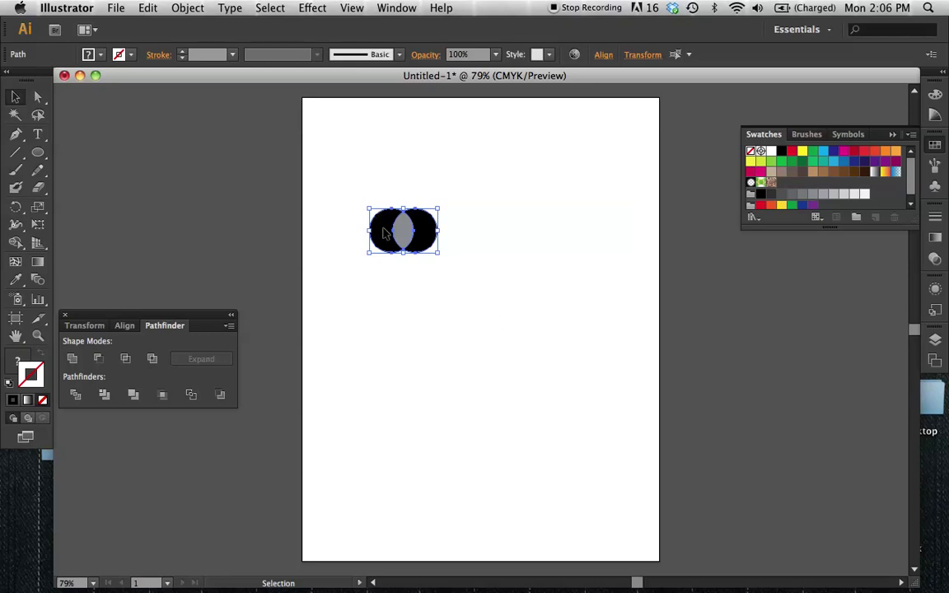
left_click_drag(383, 233, 787, 182)
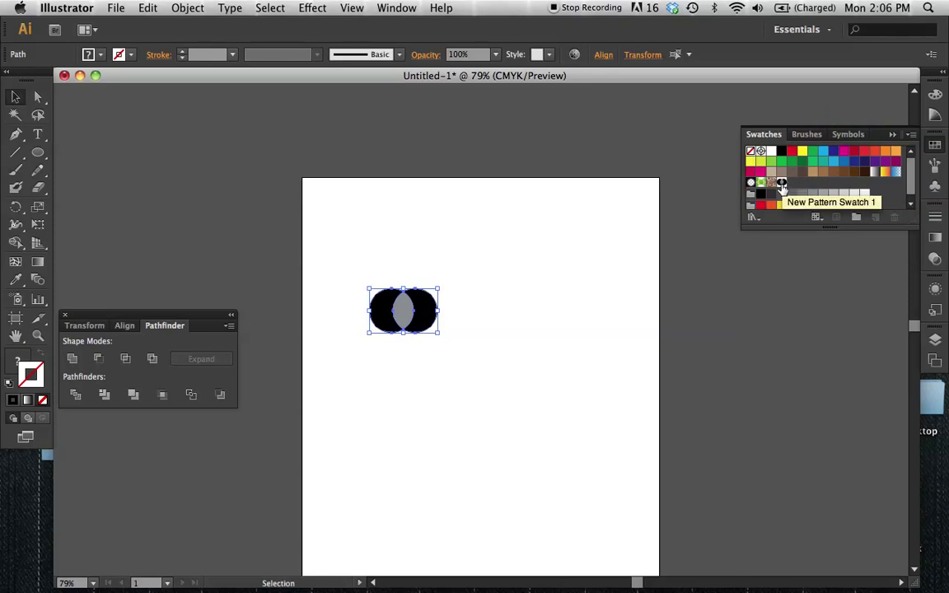
left_click_drag(38, 152, 90, 153)
mouse_move(649, 197)
left_mouse_down()
mouse_move(519, 489)
mouse_move(465, 510)
left_mouse_up()
left_click(14, 356)
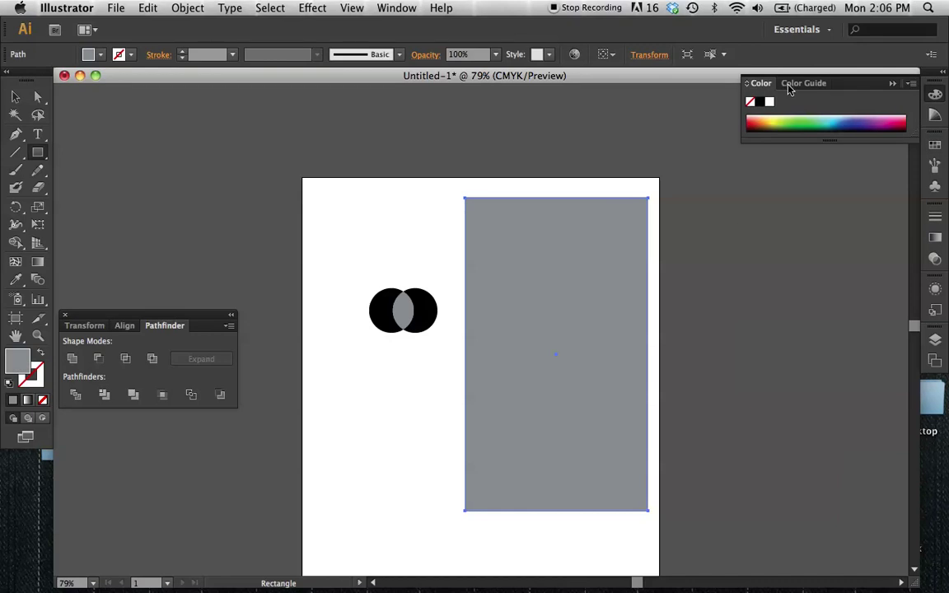
left_click(936, 144)
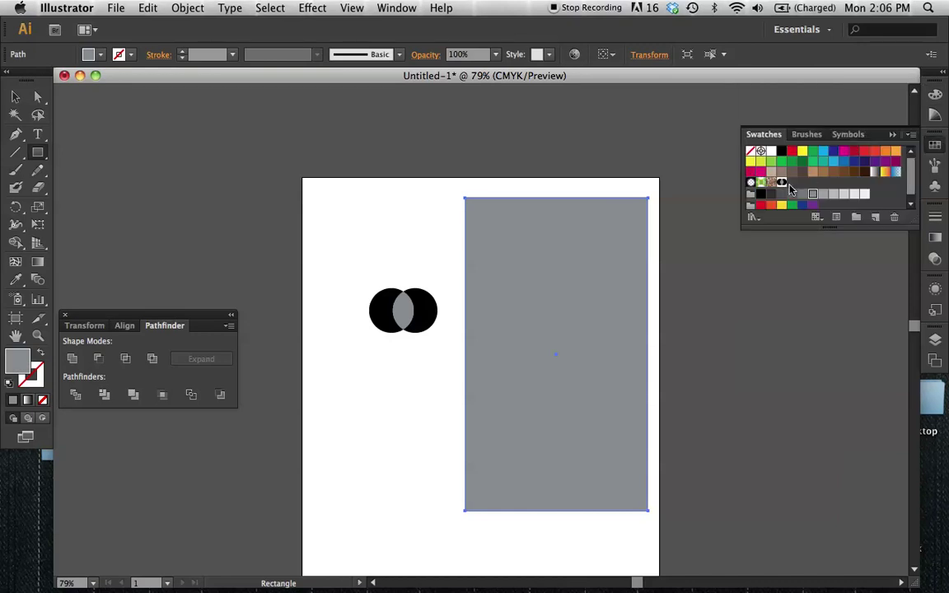
left_click(781, 183)
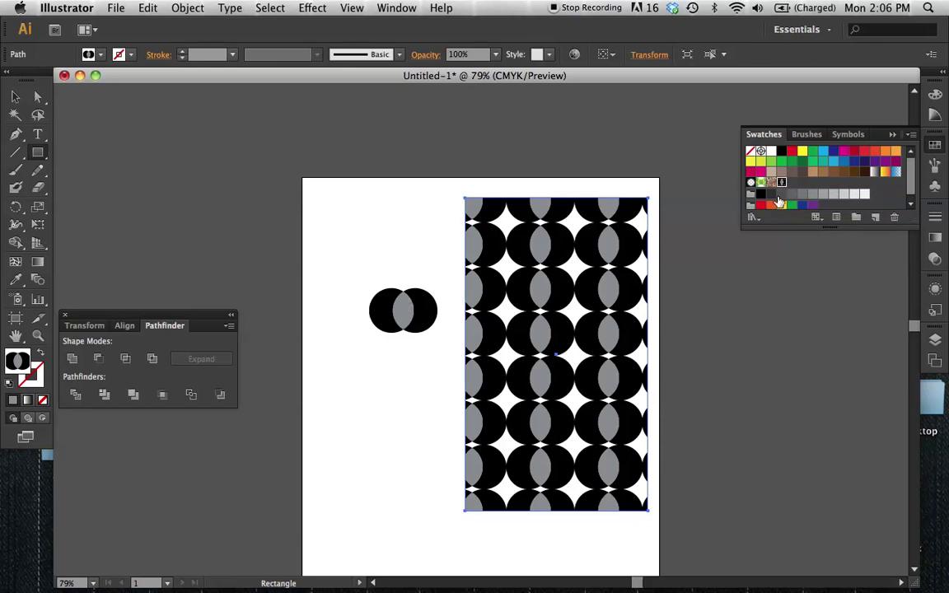
- Edit New Pattern Swatch 1 and settle its Tile Type on Brick by Row after trying other layouts
double_click(781, 183)
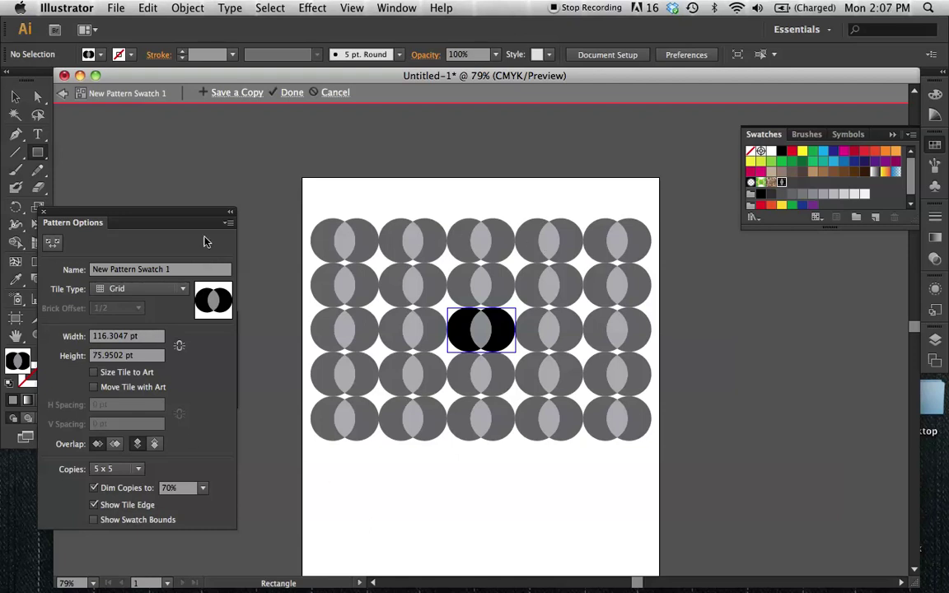
left_click(162, 290)
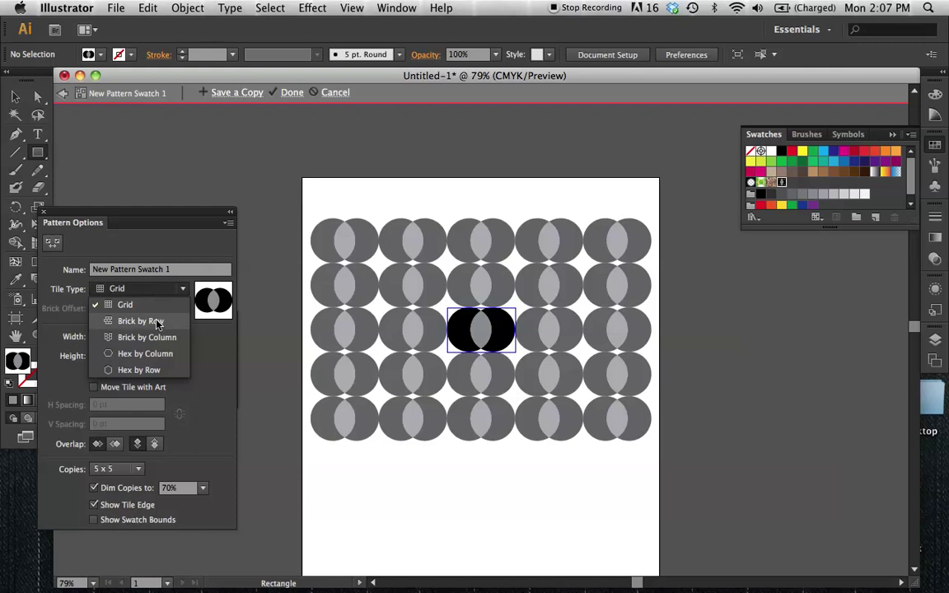
left_click(156, 322)
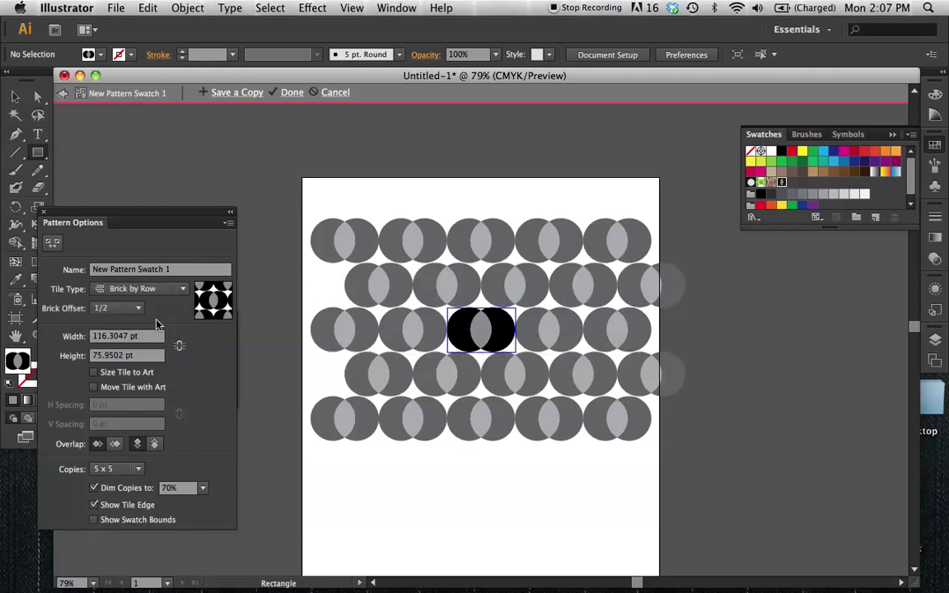
left_click(164, 290)
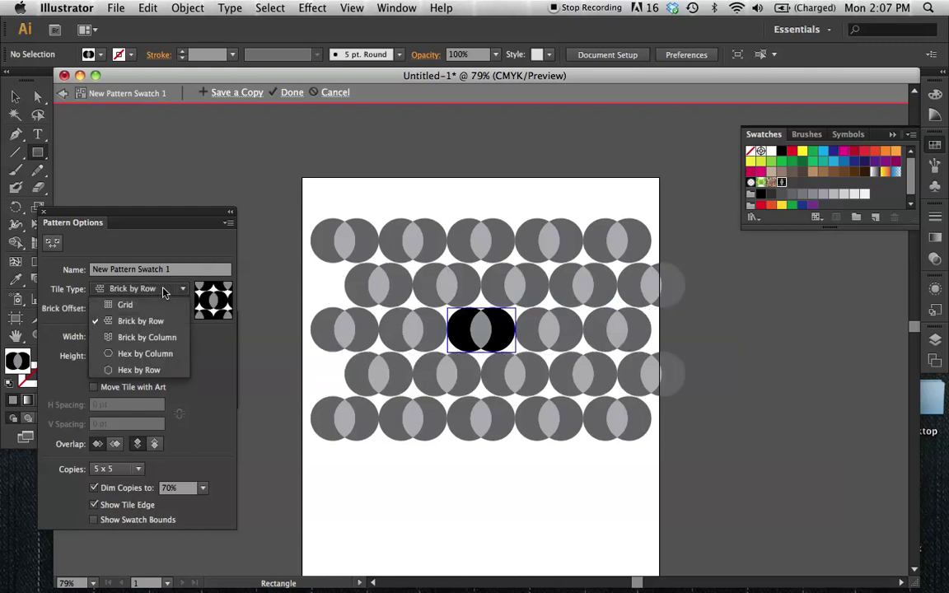
left_click(151, 338)
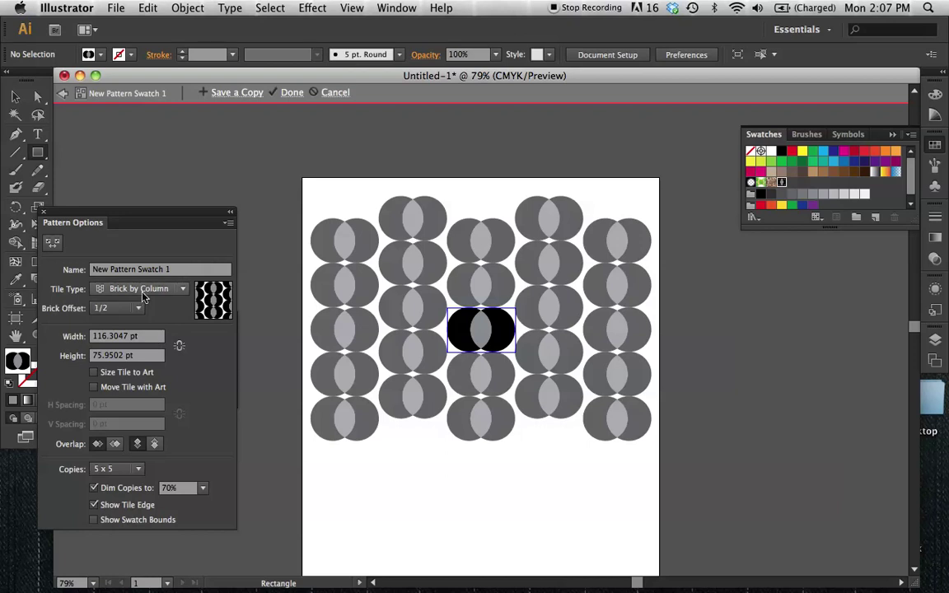
left_click(128, 289)
left_click(153, 354)
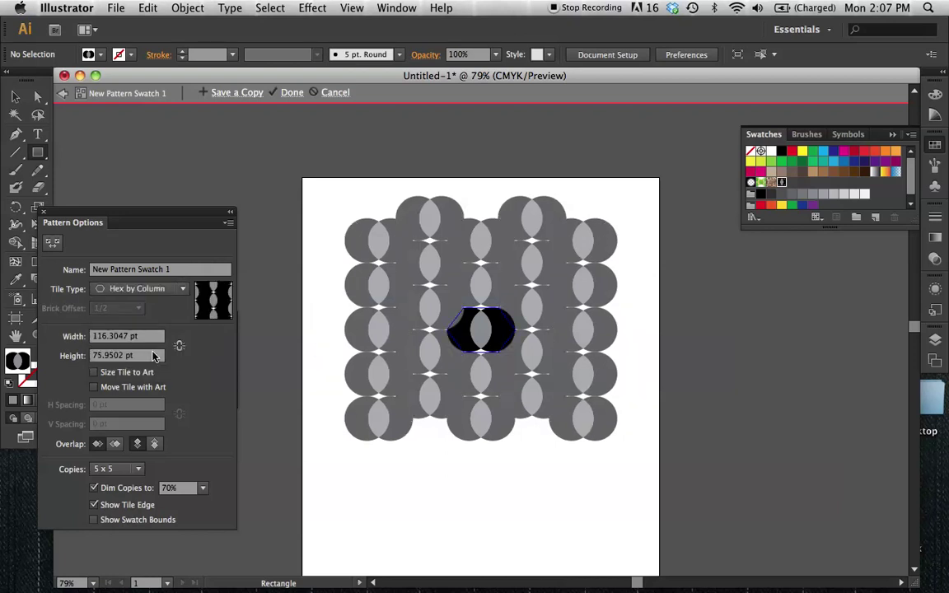
left_click(152, 288)
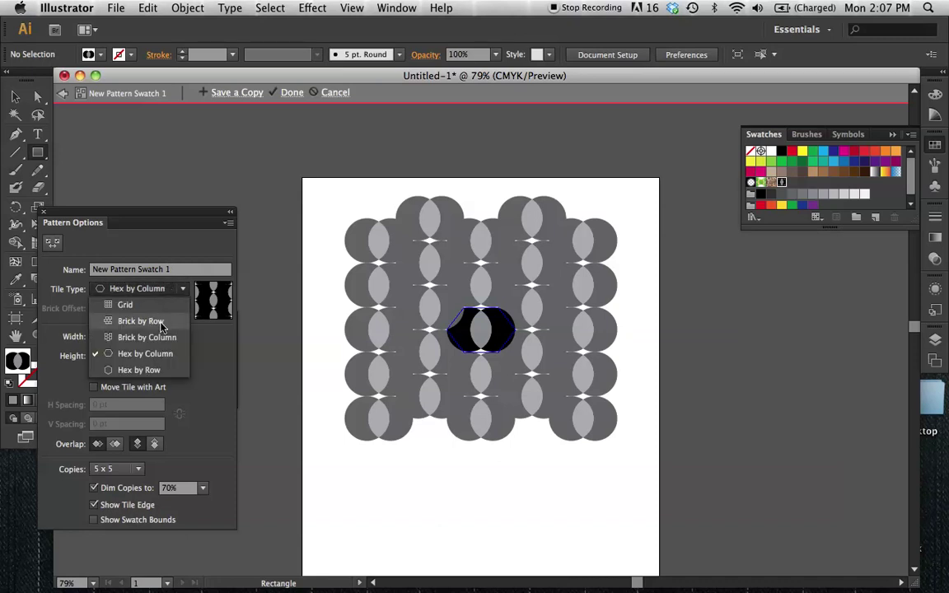
left_click(161, 322)
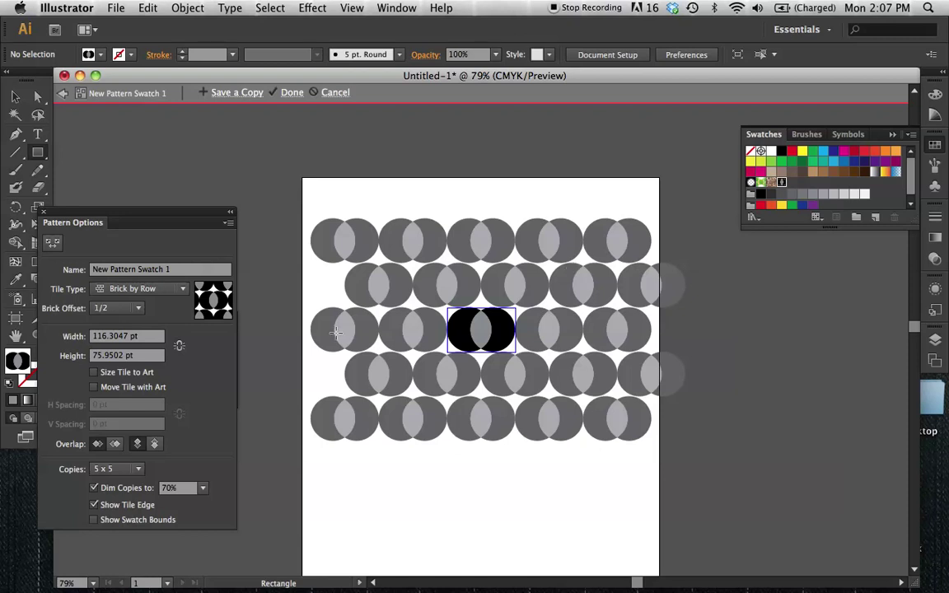
- Set the pattern tile to 100 pt wide and 75 pt high, after trying 70 and 80 pt heights
left_click_drag(135, 340, 100, 337)
type("00")
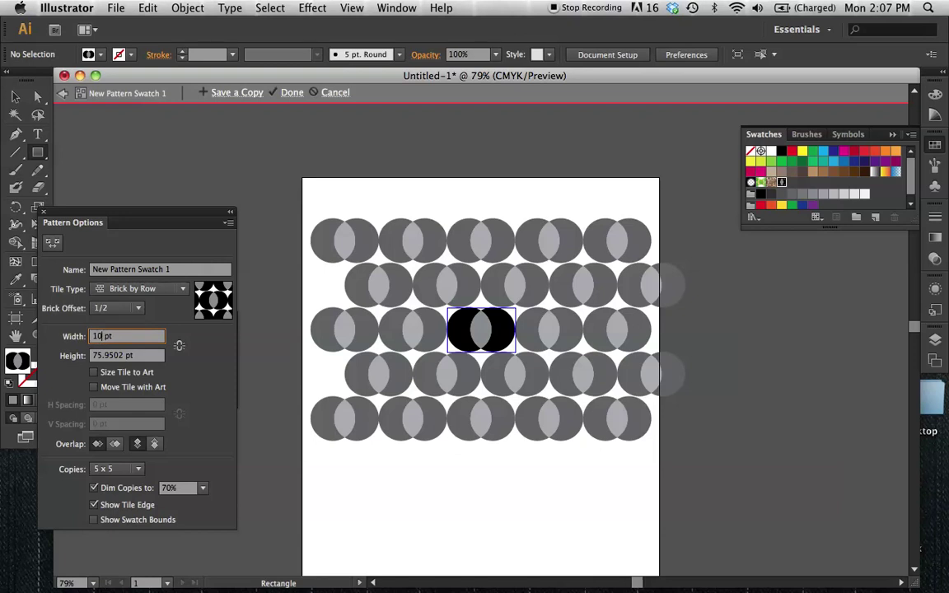
key("Return")
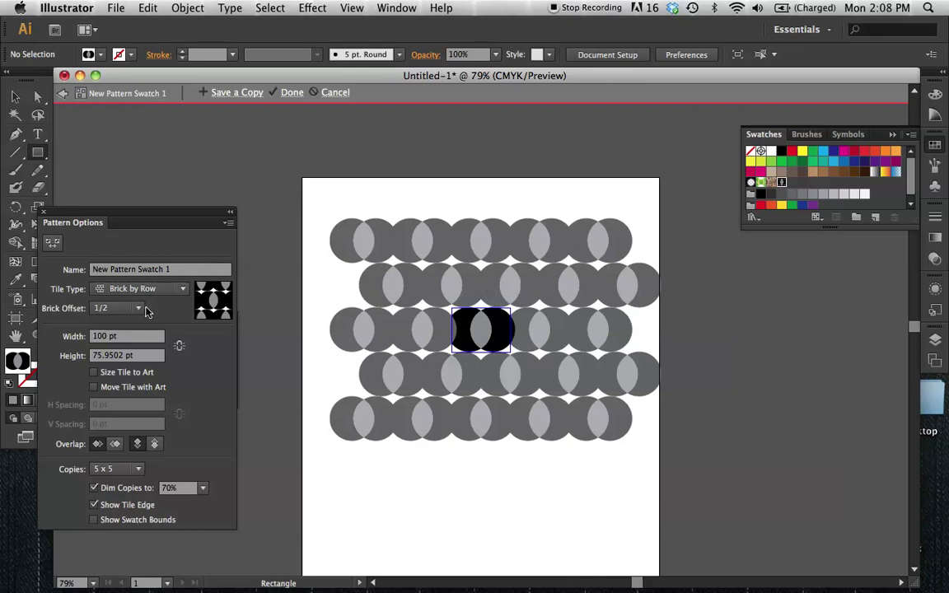
double_click(99, 356)
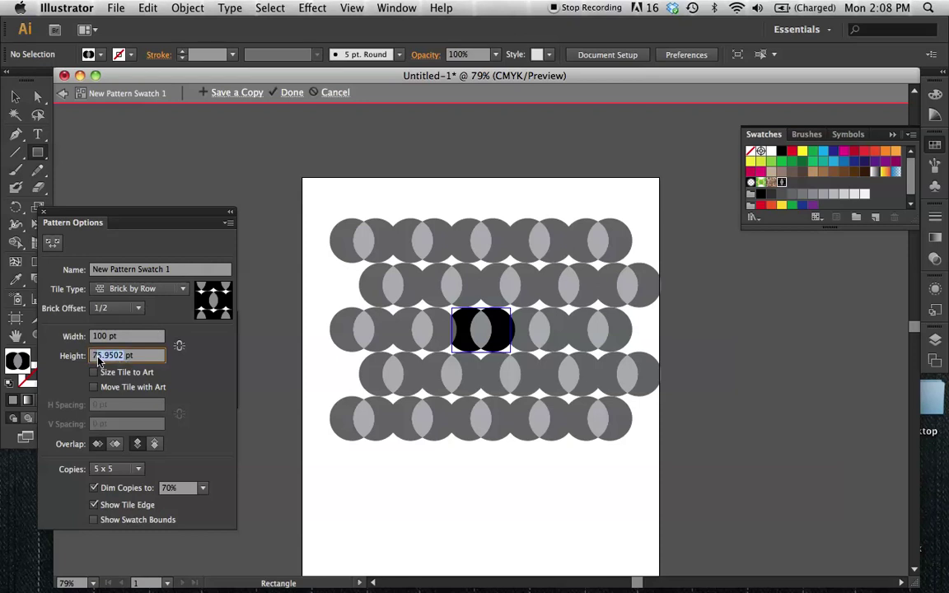
type("70")
key("Return")
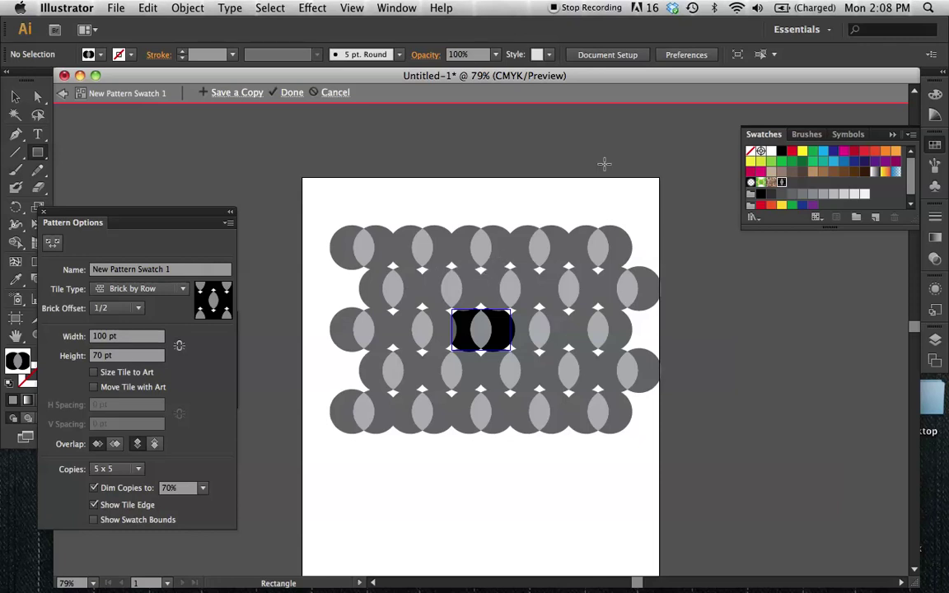
left_click(98, 356)
type("80")
key("Return")
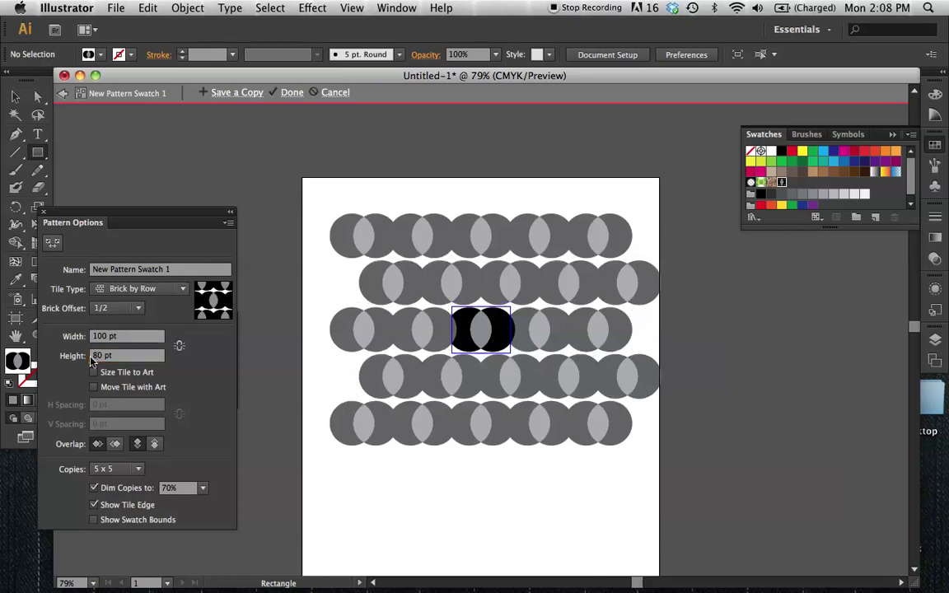
double_click(98, 357)
type("75")
key("Return")
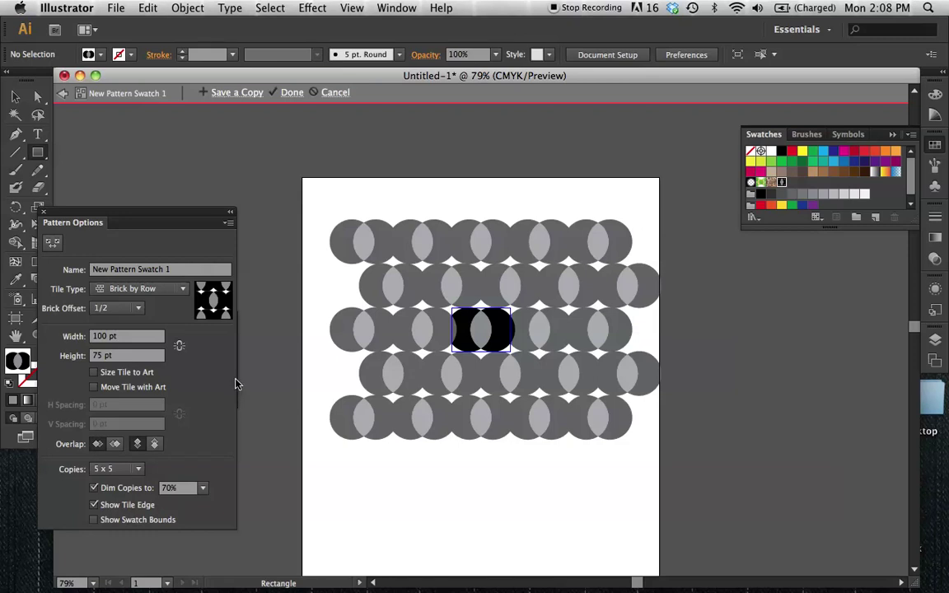
- Preview the pattern with 5 x 3 copies and apply it with Done
left_click(137, 470)
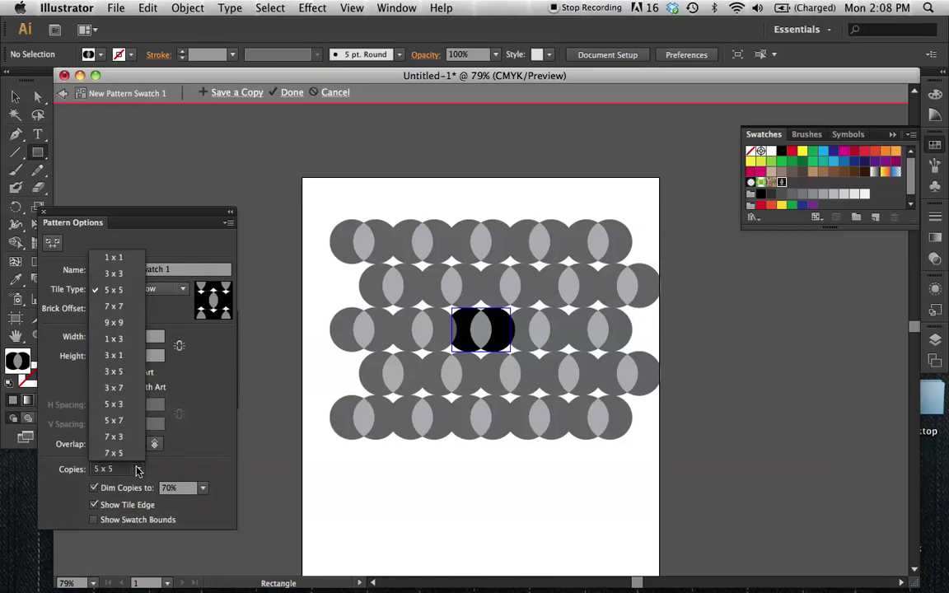
left_click(130, 278)
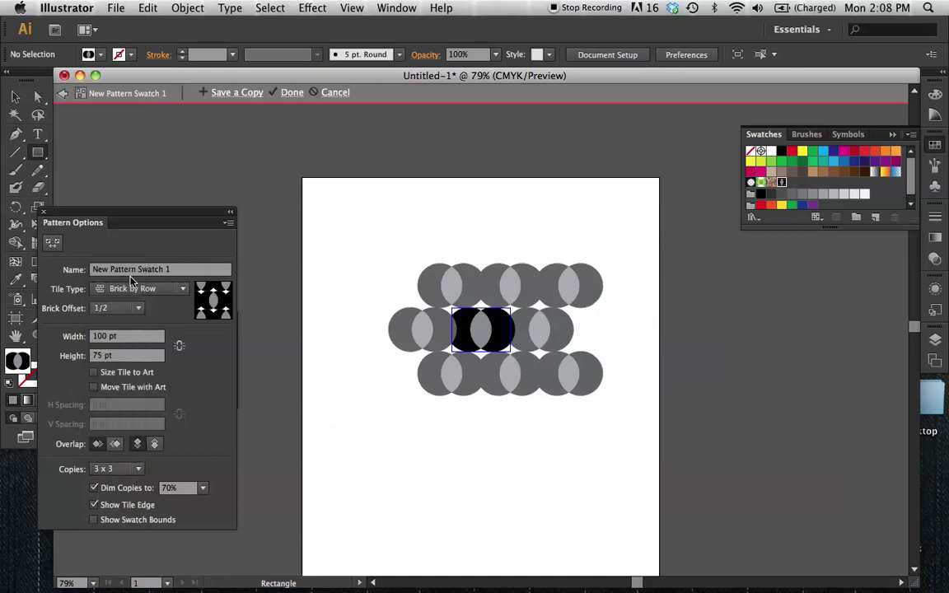
left_click(140, 468)
left_click(123, 409)
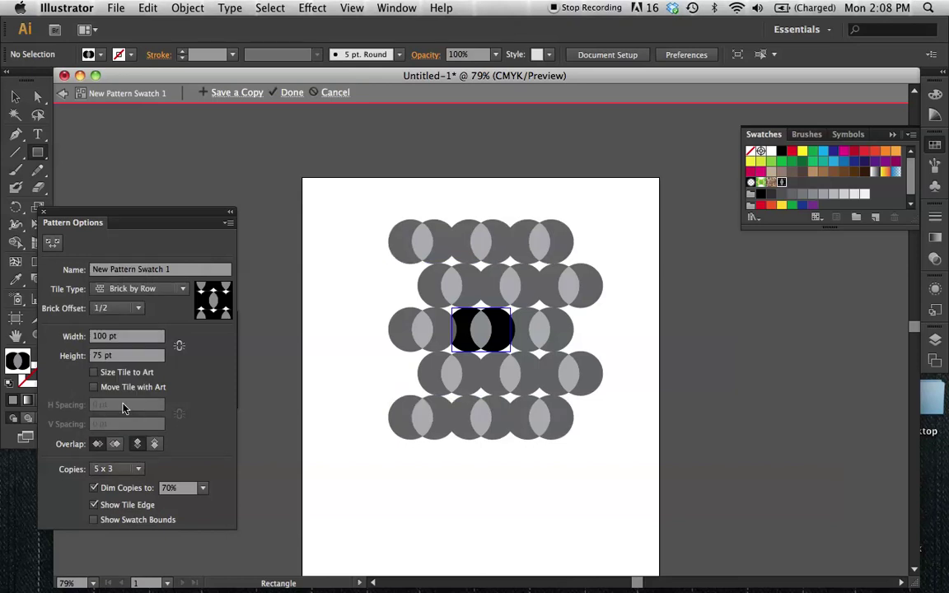
left_click(293, 93)
left_click(15, 97)
- Move the patterned rectangle to the page's top-right and delete the original two-circle artwork
left_click(570, 264)
left_click_drag(570, 264, 581, 248)
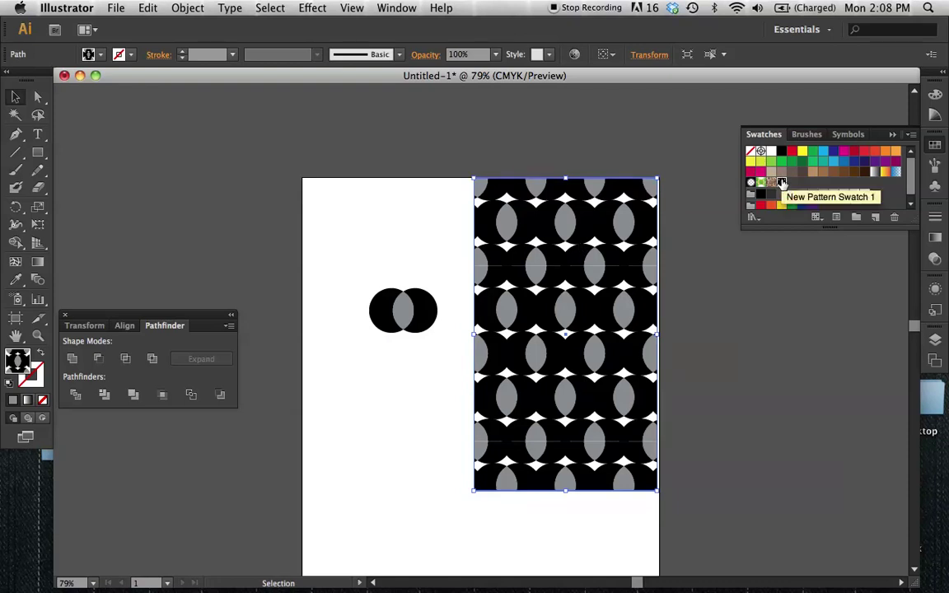
left_click_drag(360, 280, 443, 371)
key("Delete")
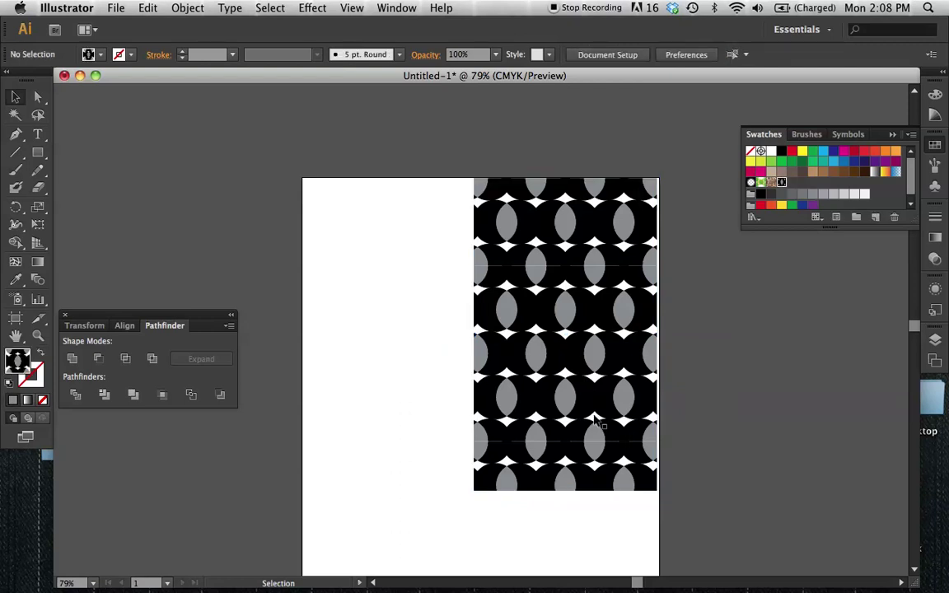
left_click_drag(595, 420, 589, 417)
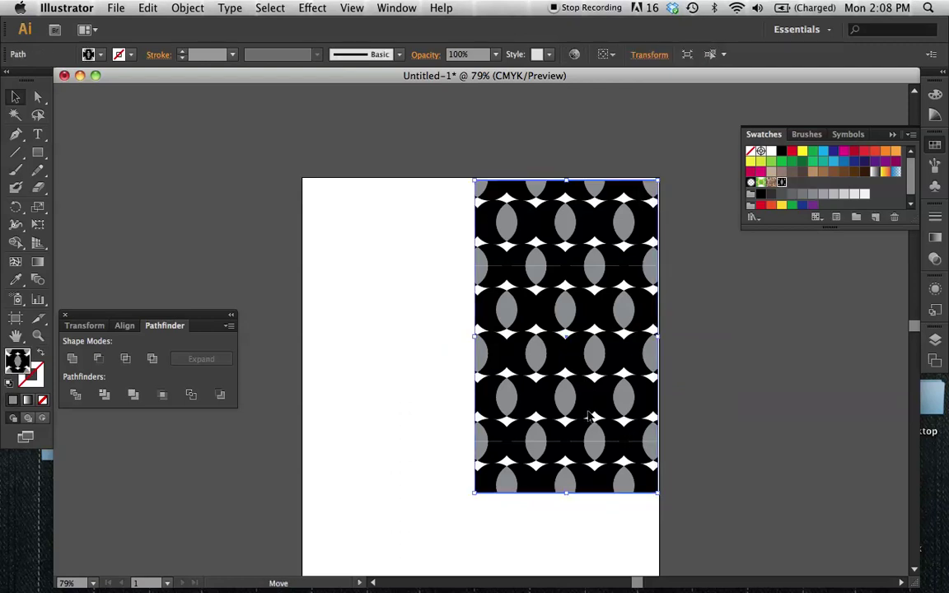
- Re-edit the circle pattern with Brick by Column tiles and a 90 pt width
double_click(781, 183)
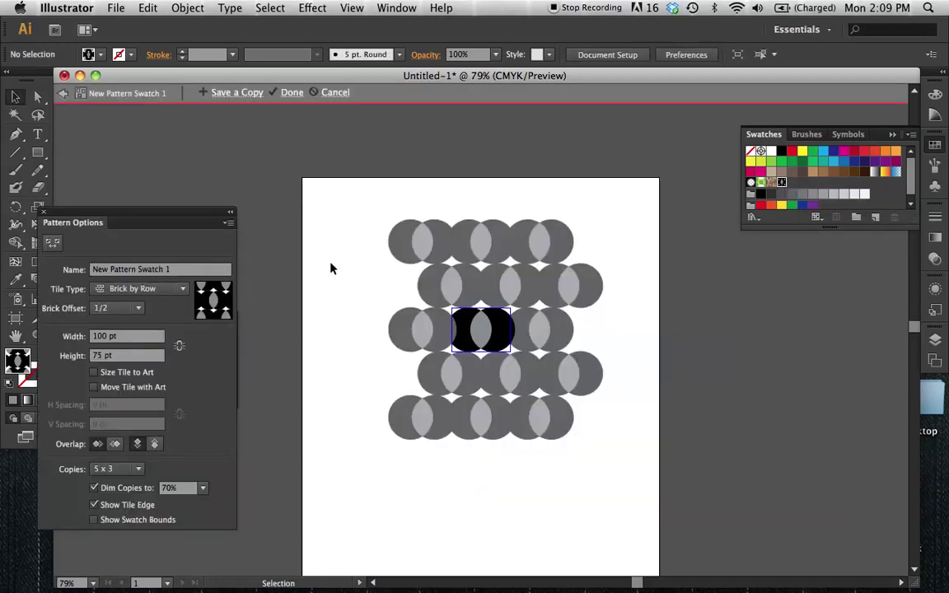
left_click(167, 290)
left_click(153, 336)
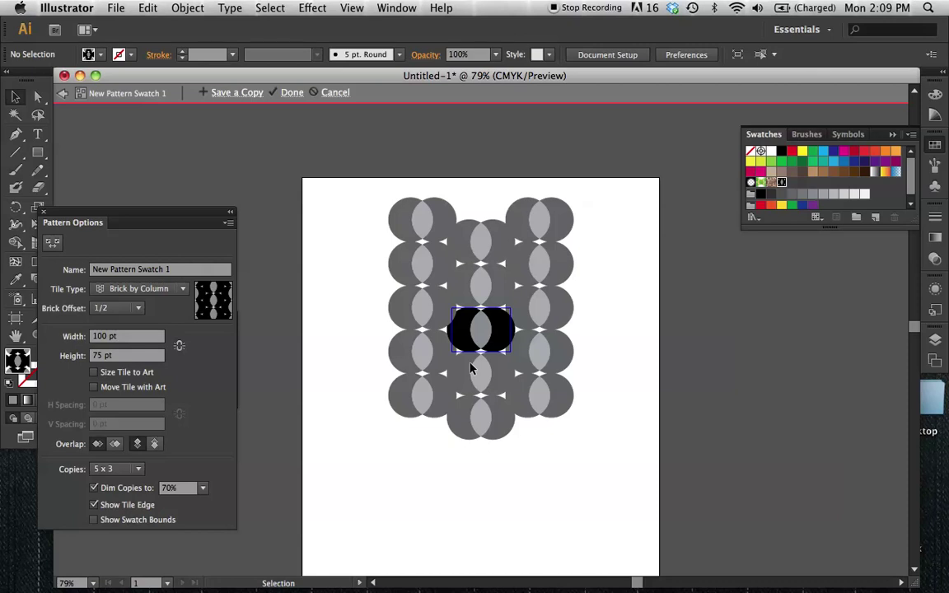
left_click(94, 337)
type("90 pt")
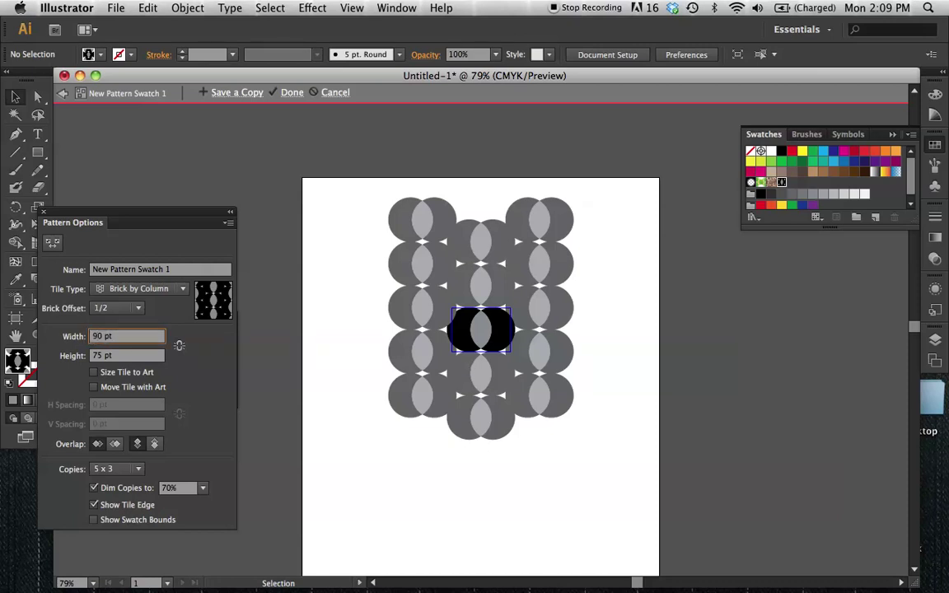
key("Return")
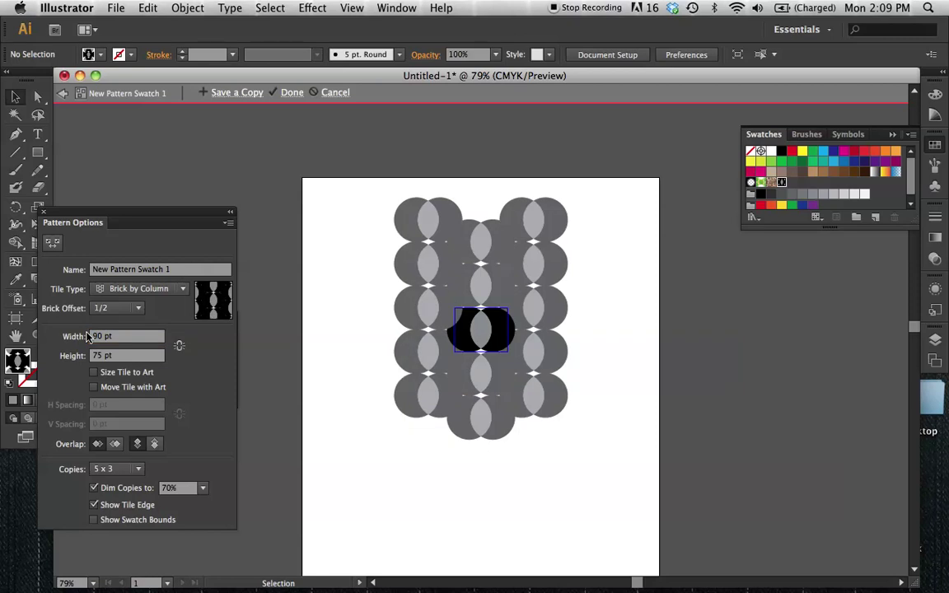
- Save the tile as a copy named New Pattern and cancel out of pattern editing
left_click(239, 93)
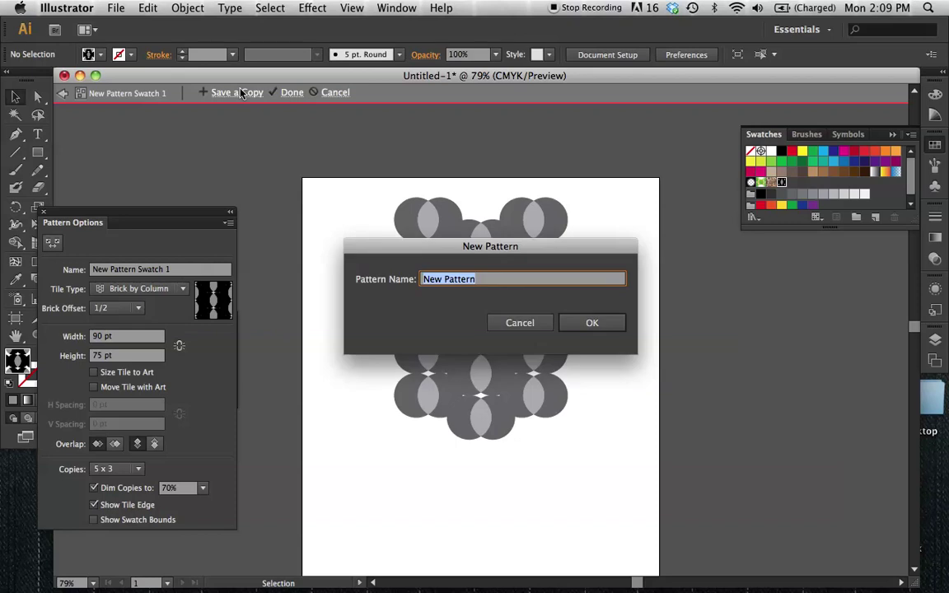
left_click(613, 329)
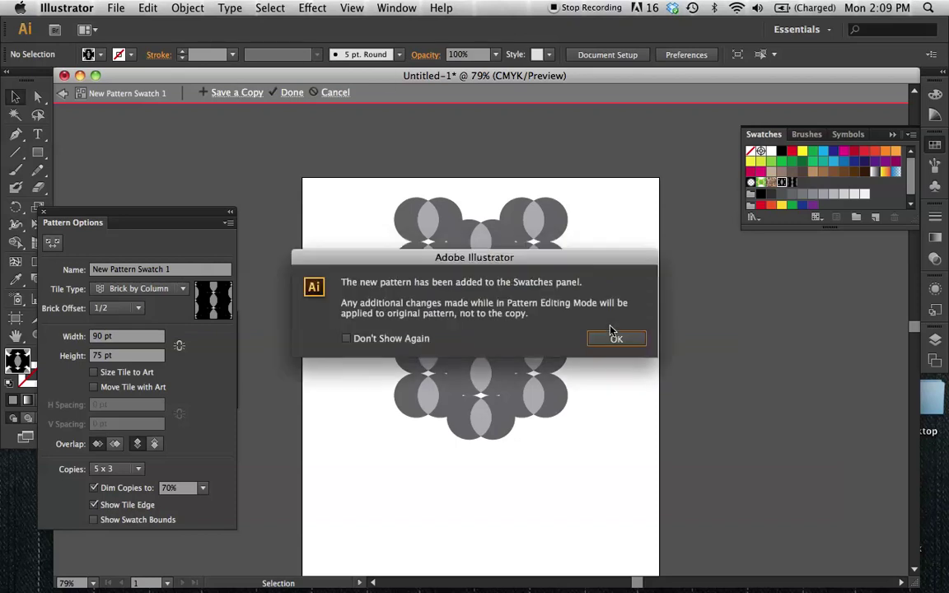
left_click(612, 336)
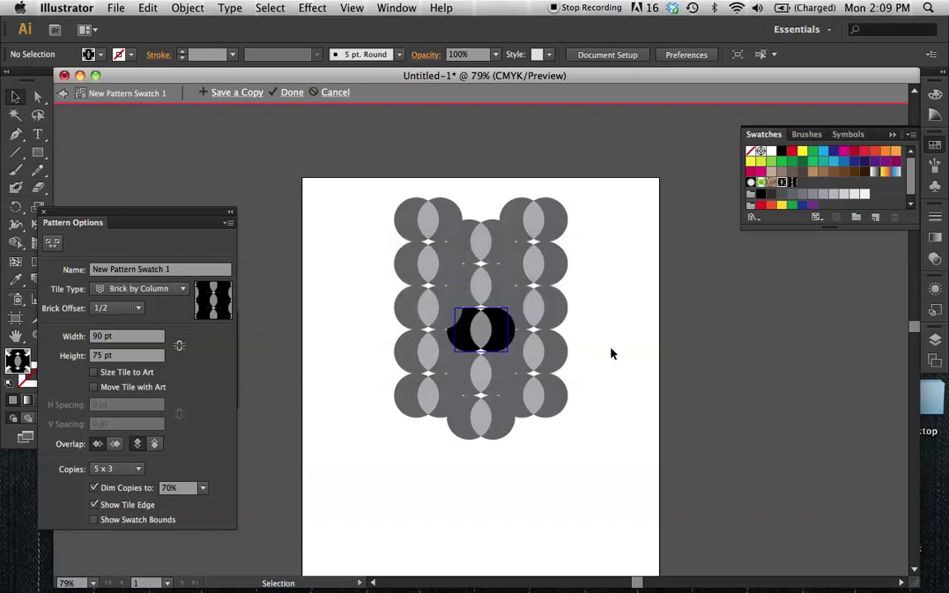
left_click(336, 93)
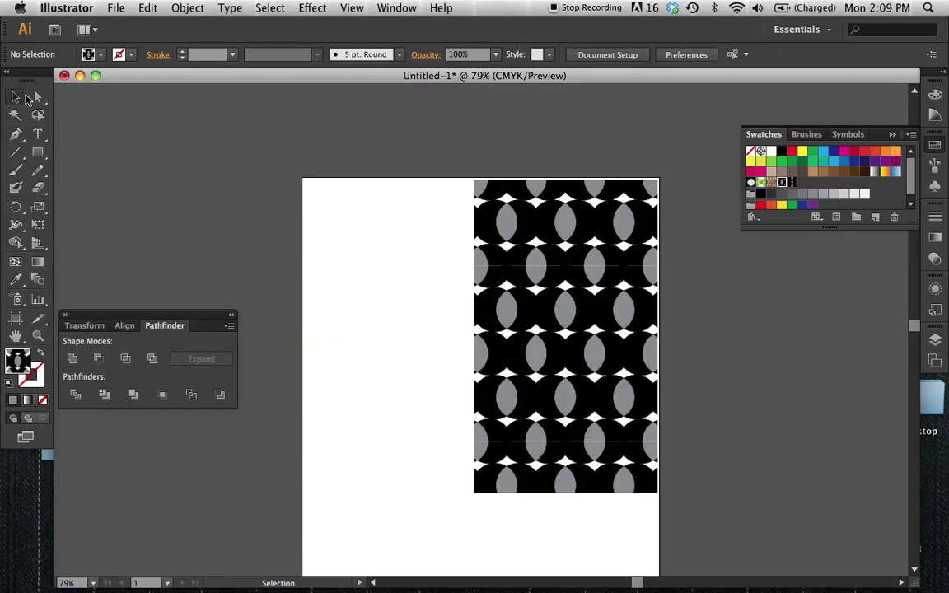
- Draw a rectangle over the artboard's left half filled with the New Pattern swatch
key("m")
left_click_drag(287, 177, 487, 493)
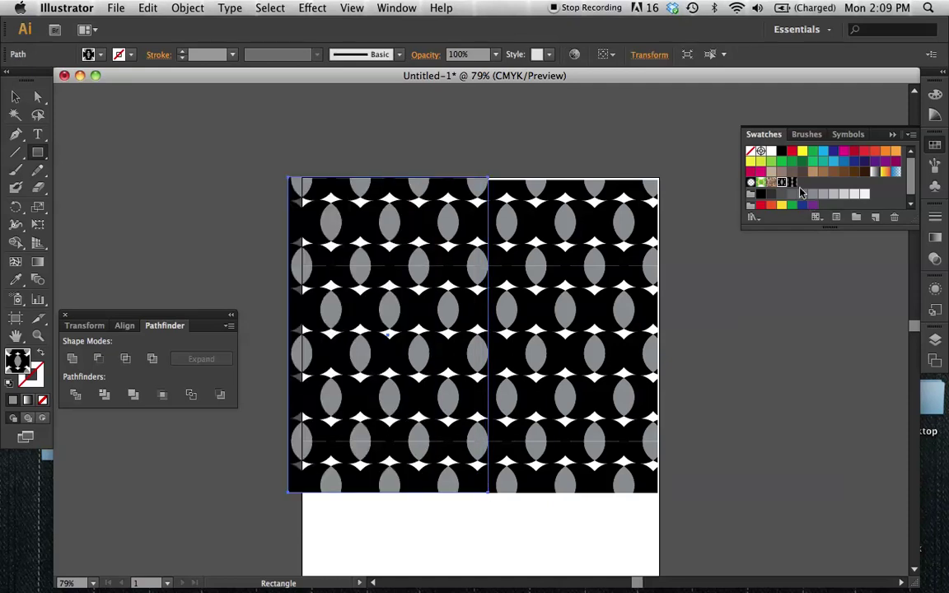
left_click(794, 183)
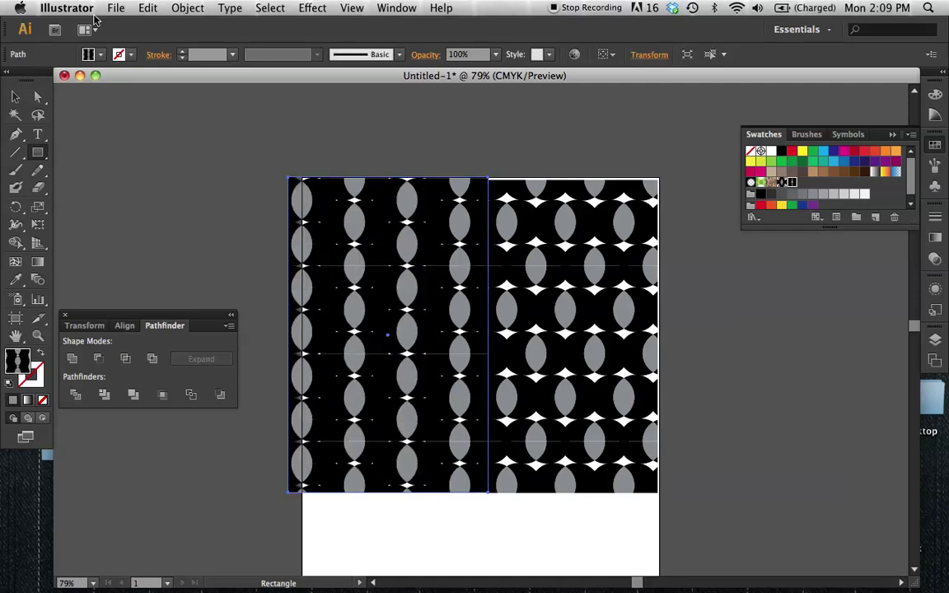
- Shorten both patterned rectangles to the same height from their bottom edges and inspect them at 150% zoom
left_click(16, 96)
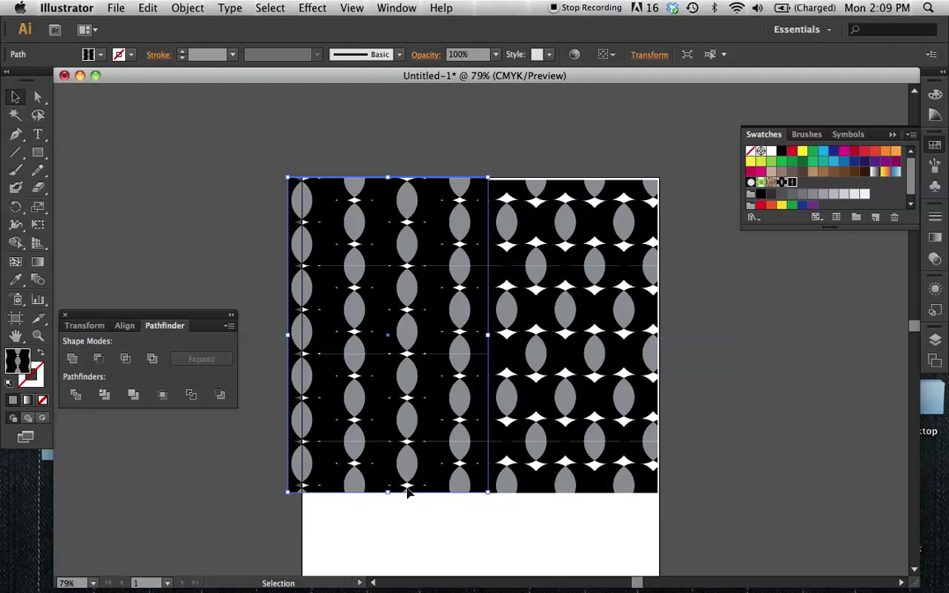
left_click_drag(388, 493, 388, 468)
left_click(624, 371)
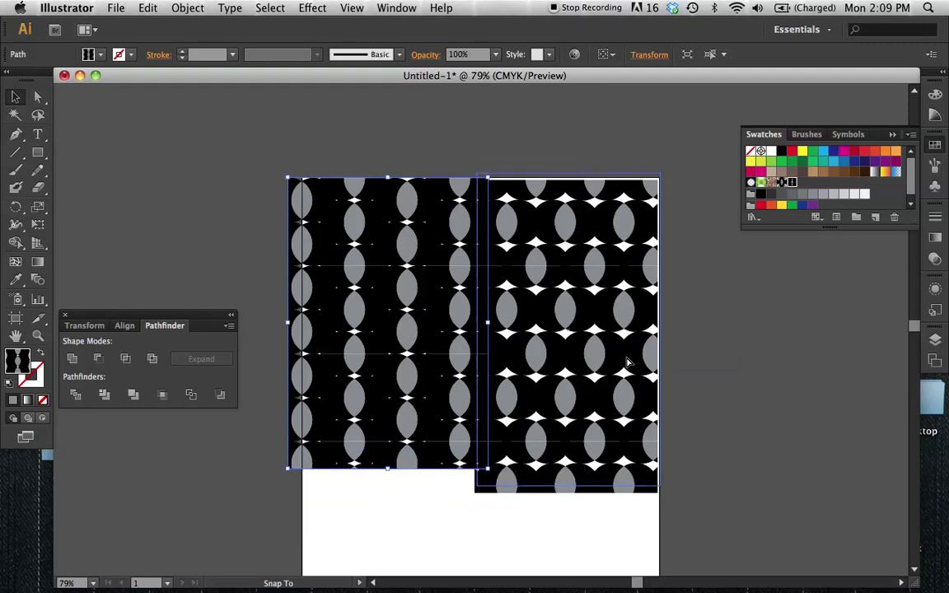
left_click_drag(568, 492, 567, 467)
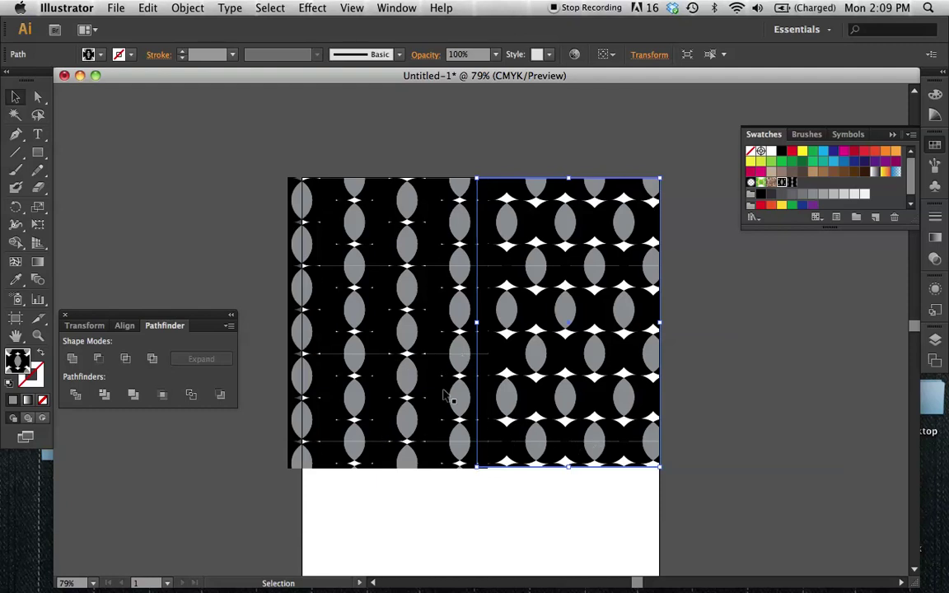
key("super+1")
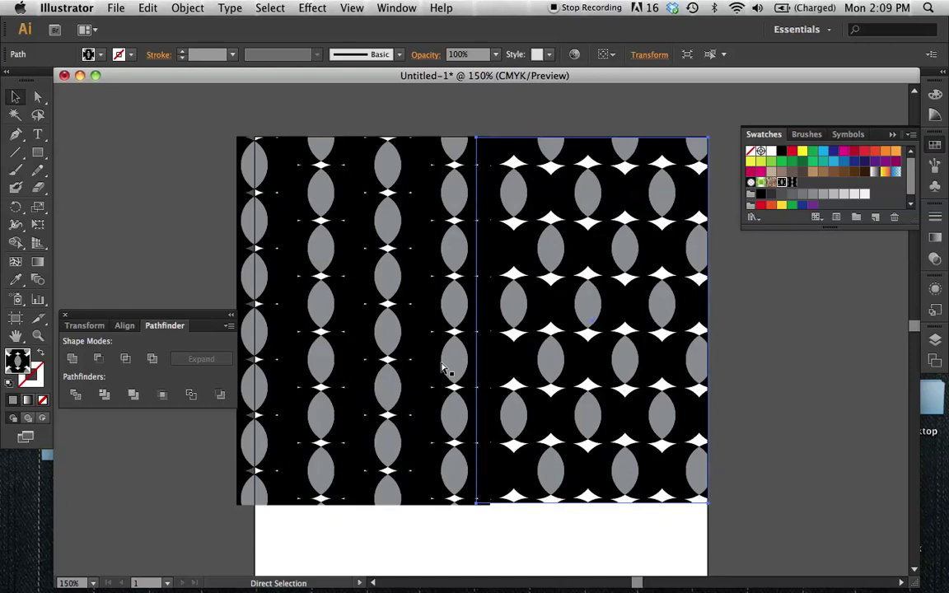
key("super+1")
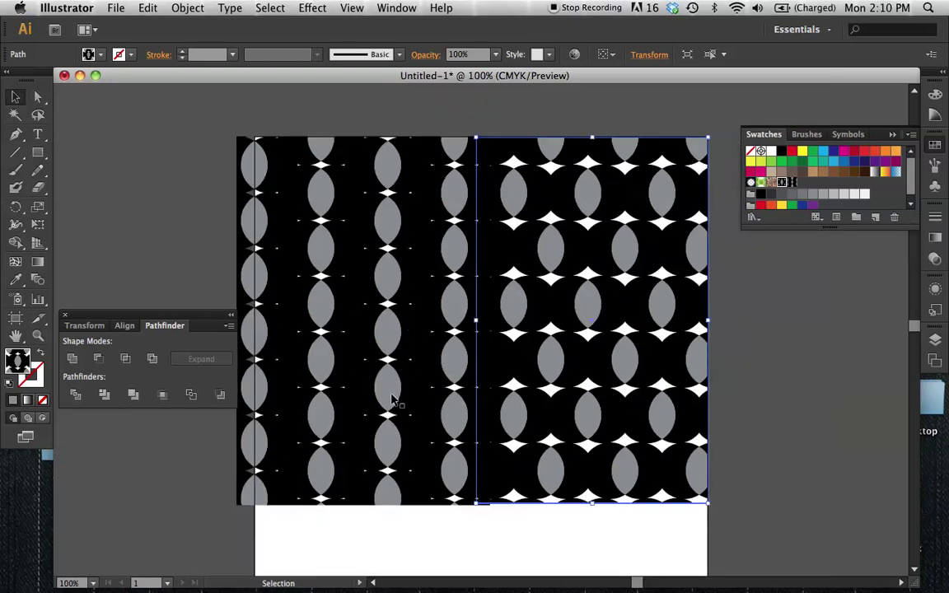
key("super+equal")
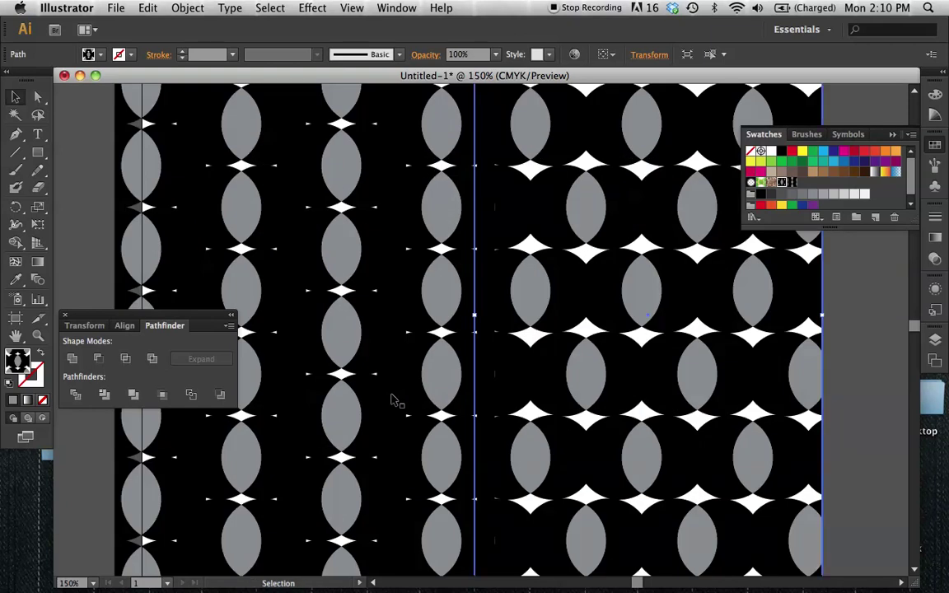
key("super+1")
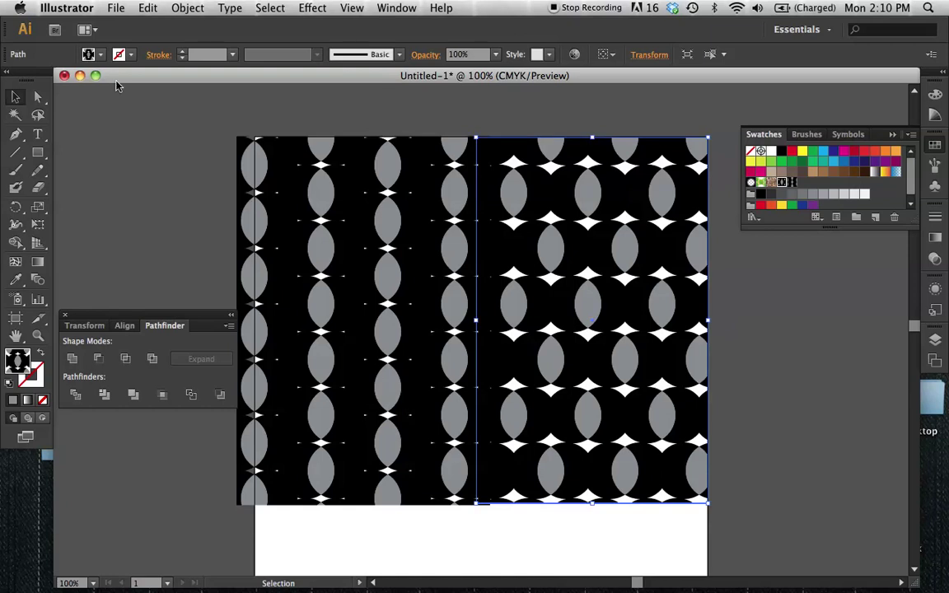
- Export the artboard as a TIFF file named 'pattern2'
left_click(115, 8)
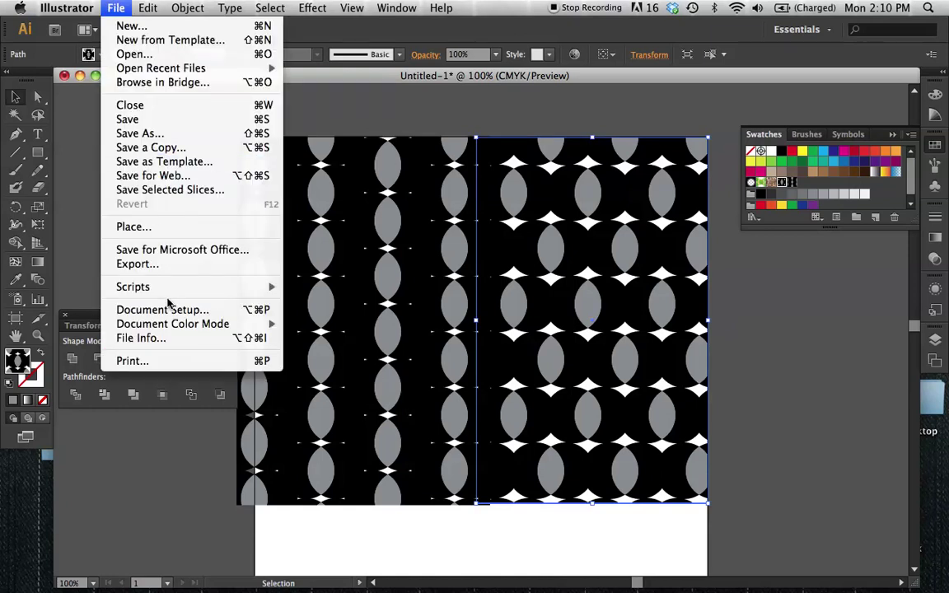
left_click(169, 268)
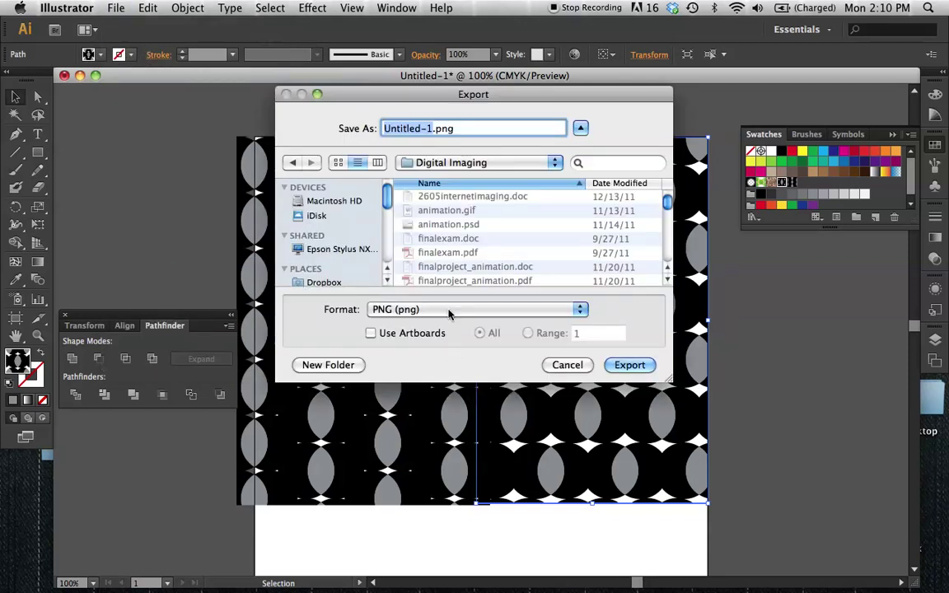
left_click(449, 312)
left_click(438, 430)
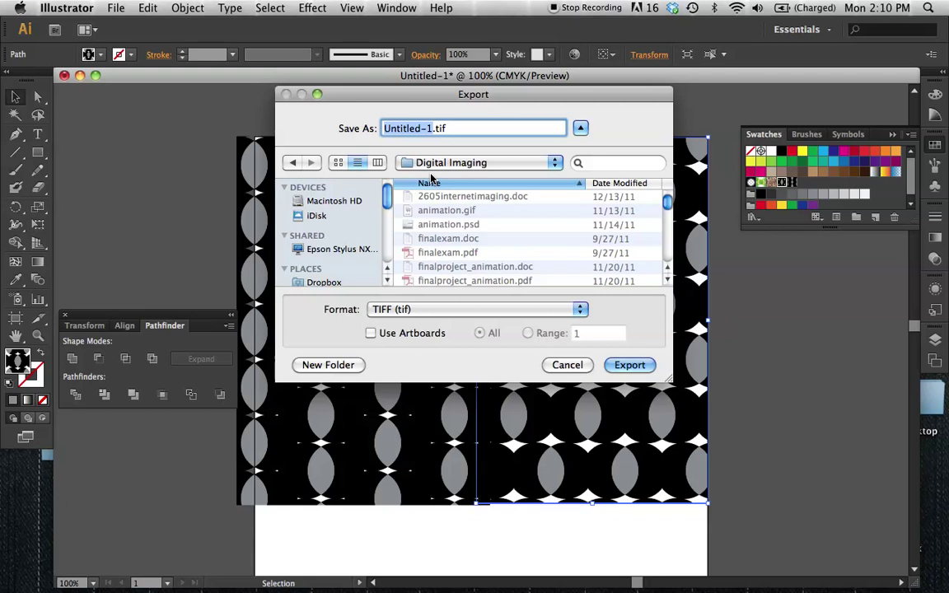
type("pattern2")
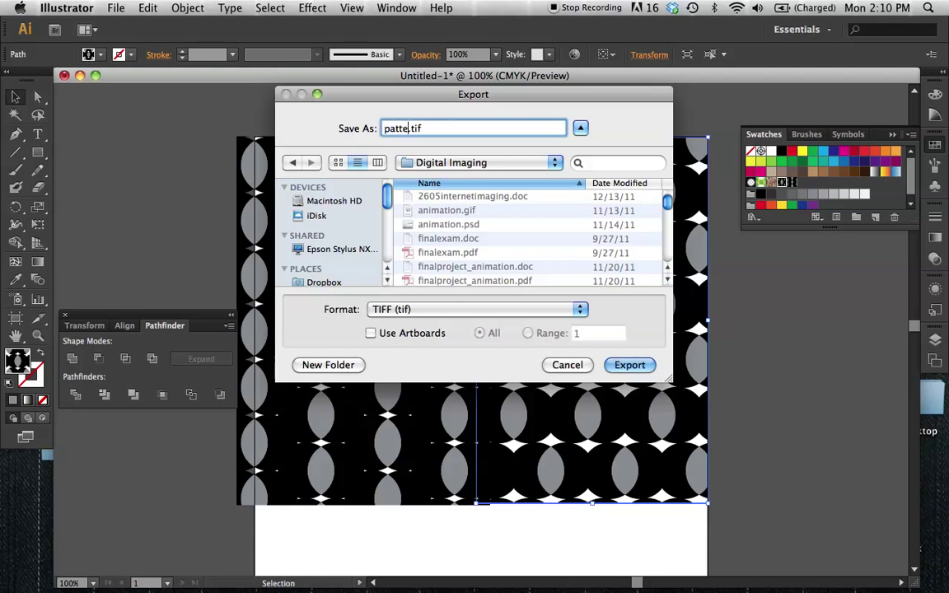
key("Return")
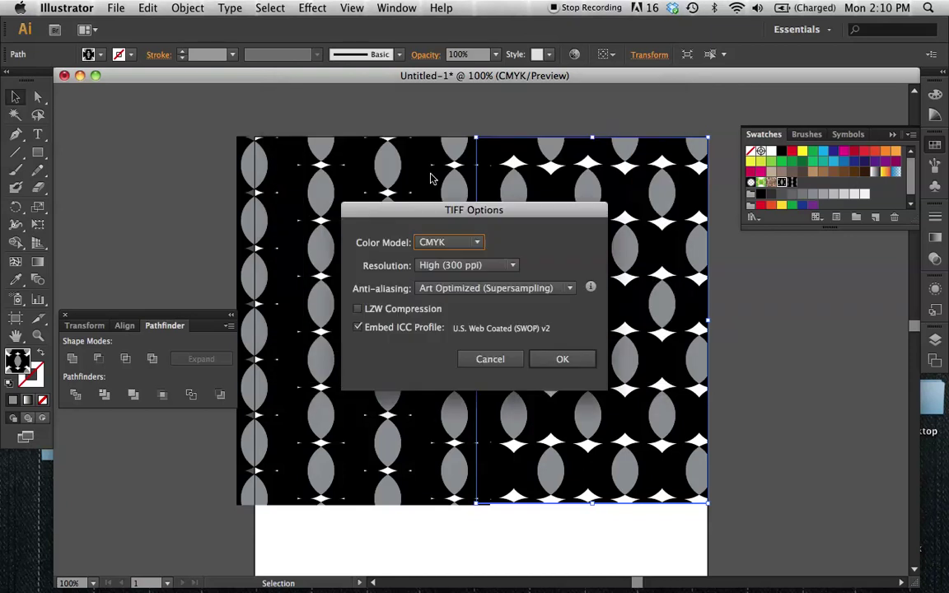
- Set the TIFF options to Grayscale color model at High (300 ppi) and confirm
left_click(476, 242)
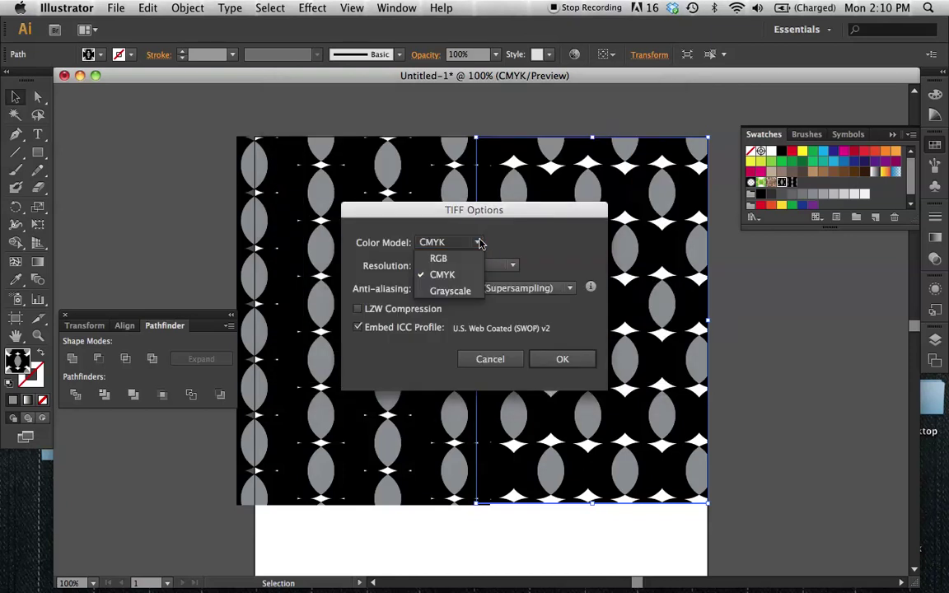
left_click(463, 291)
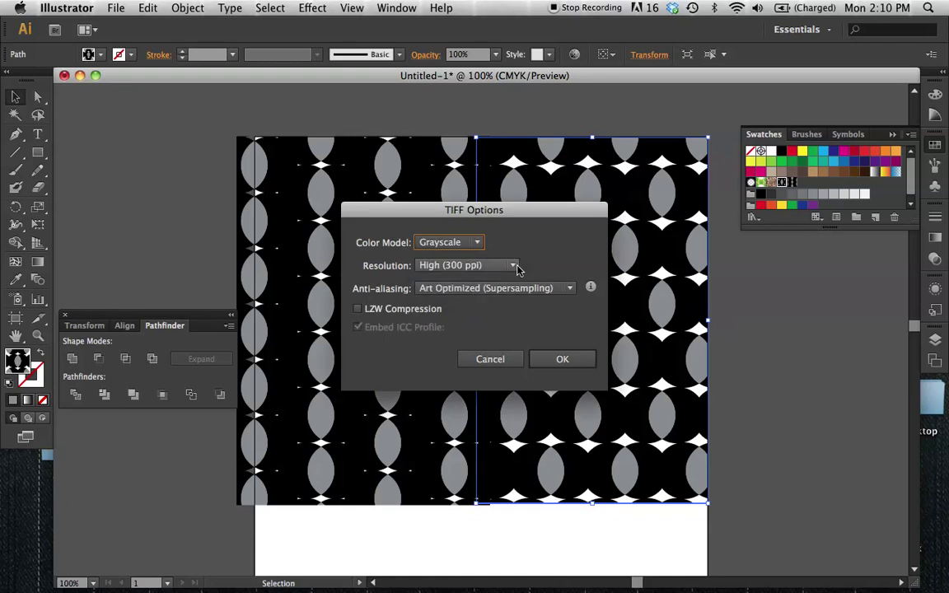
left_click(505, 270)
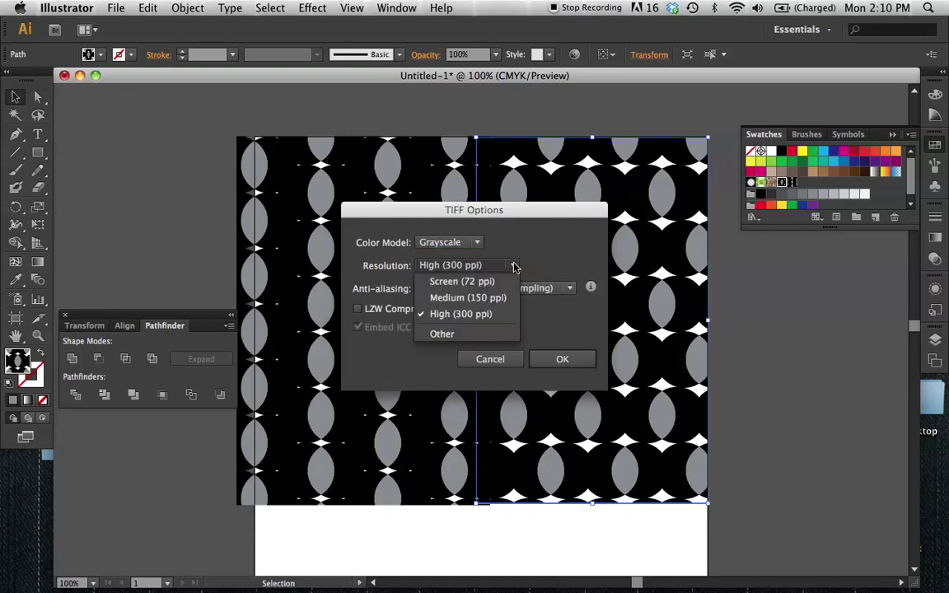
left_click(499, 317)
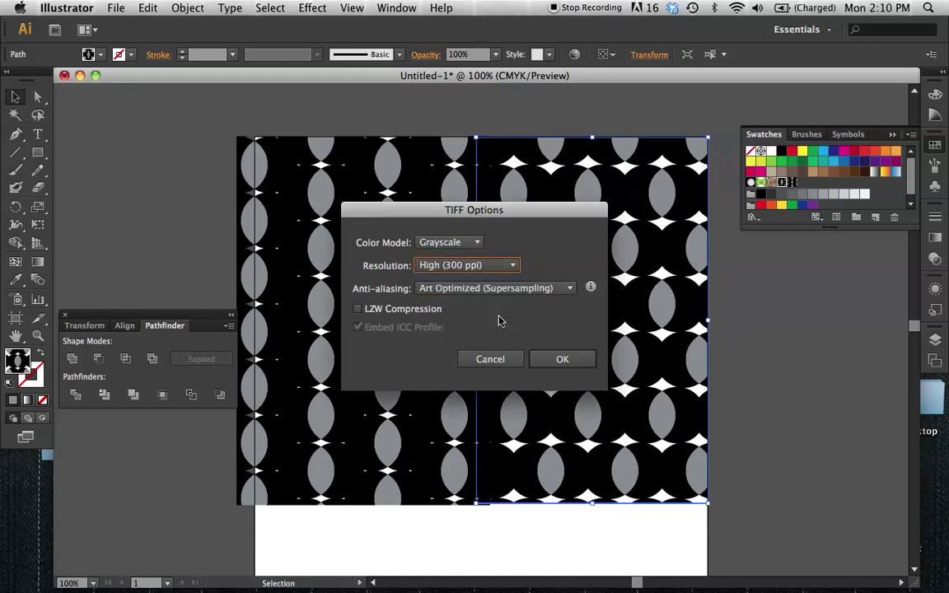
left_click(562, 363)
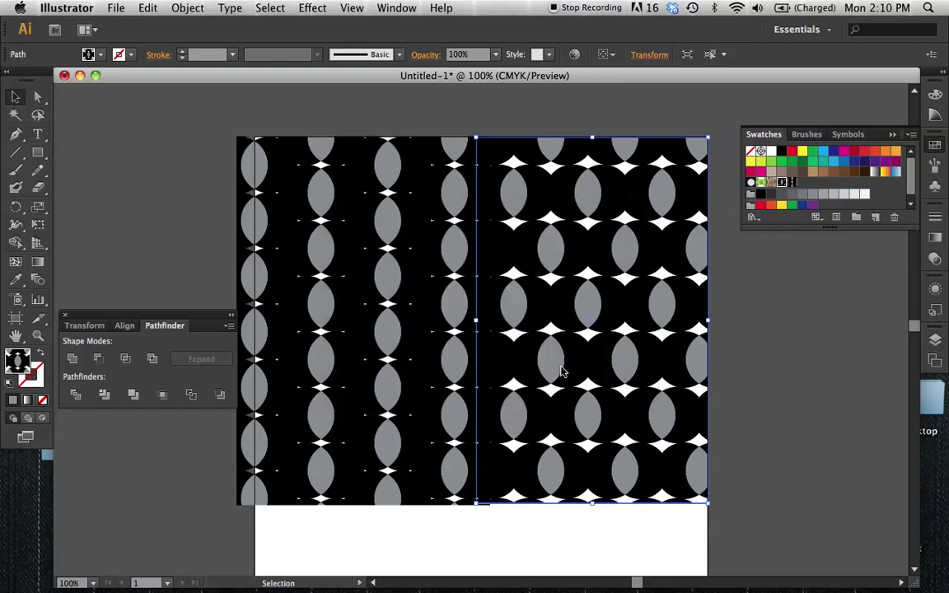